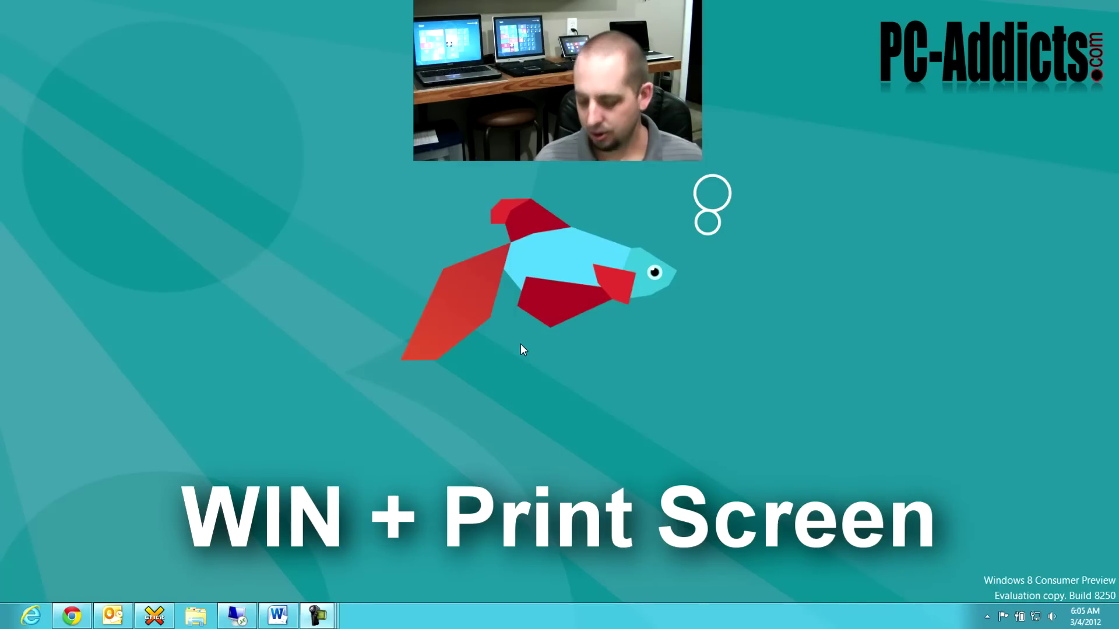
- Save a full-desktop screenshot to Pictures with Win+Print Screen
key(super+Print)
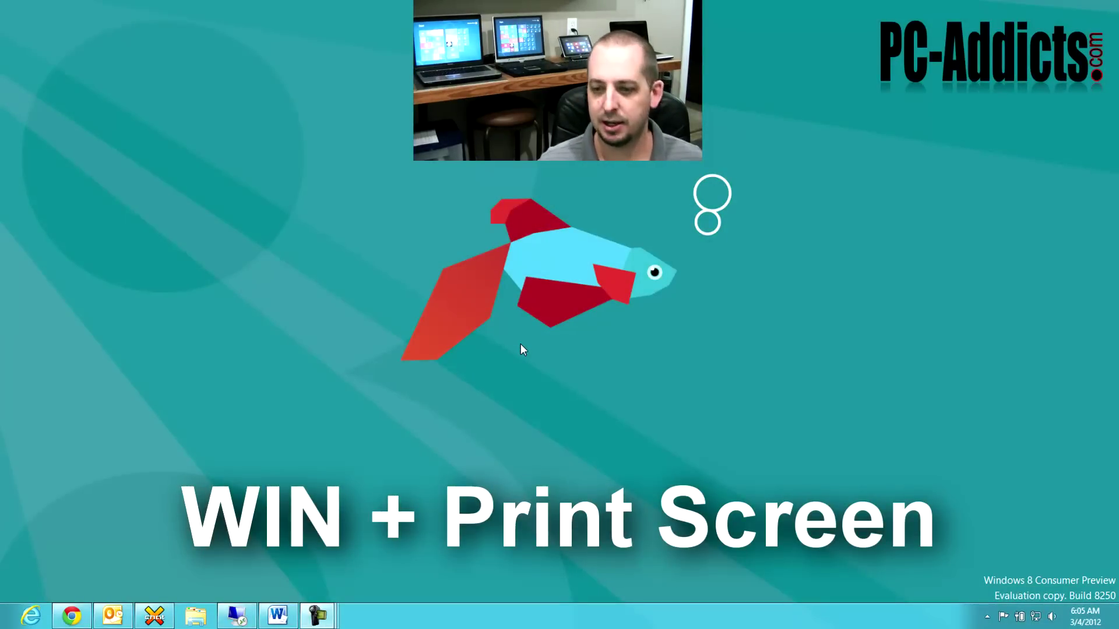
- View Screenshot (2).png from the Pictures library, then close the viewer and minimize Explorer
click(196, 616)
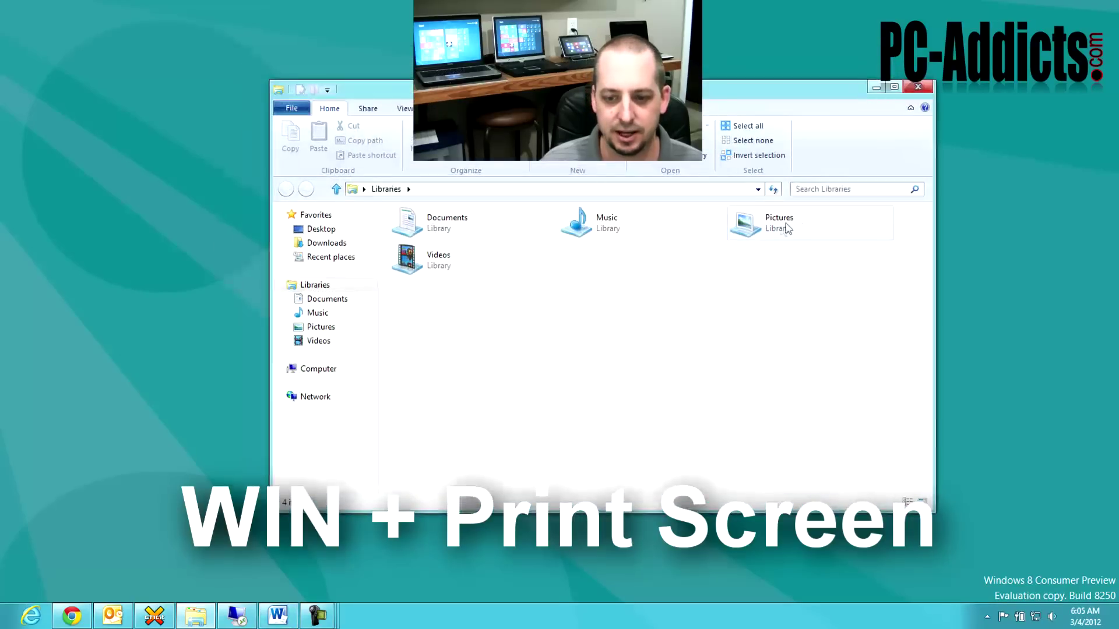
double_click(779, 223)
click(651, 294)
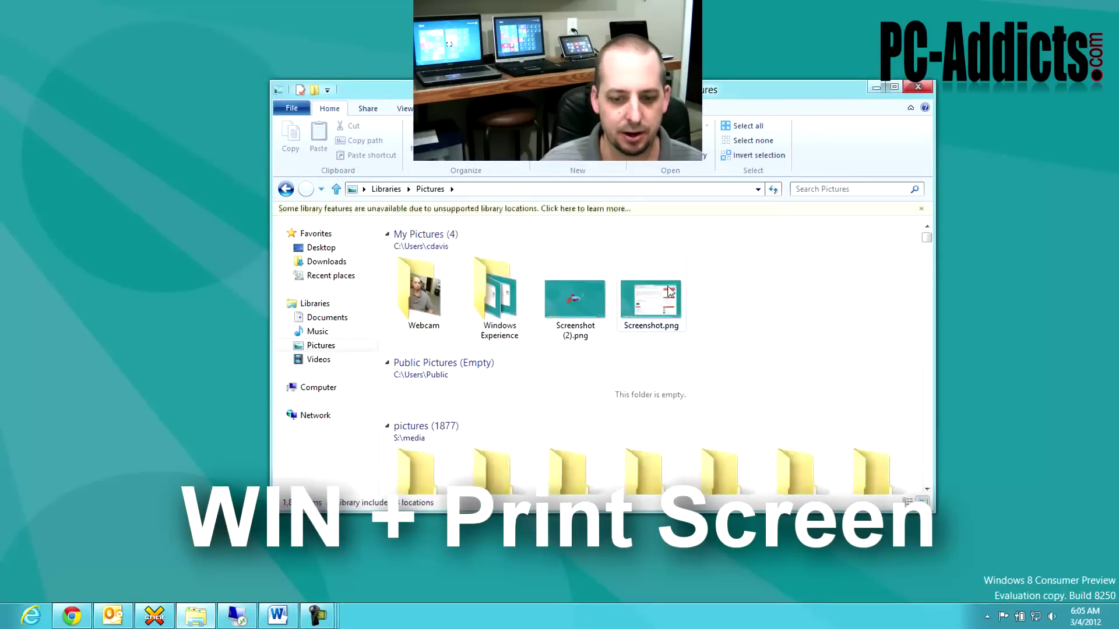
click(593, 305)
double_click(590, 303)
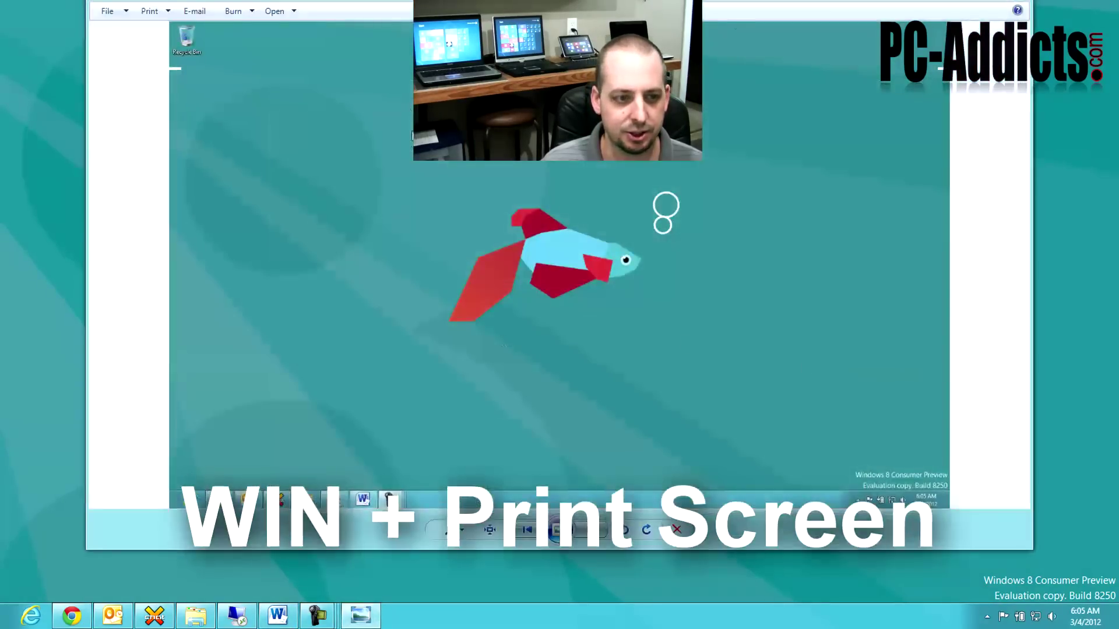
key(alt+F4)
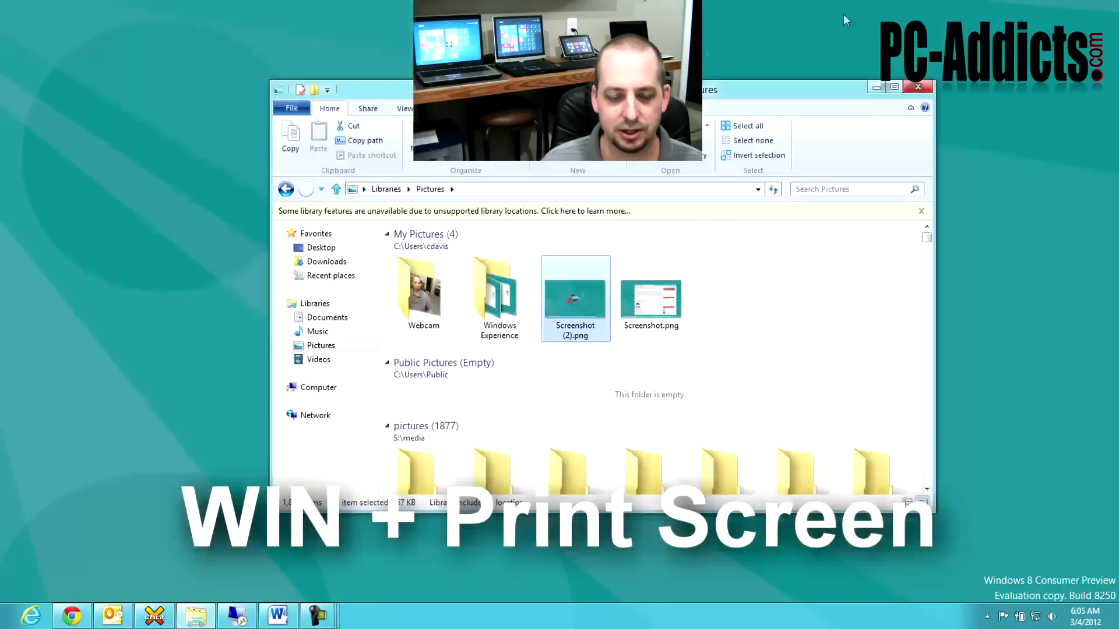
click(876, 86)
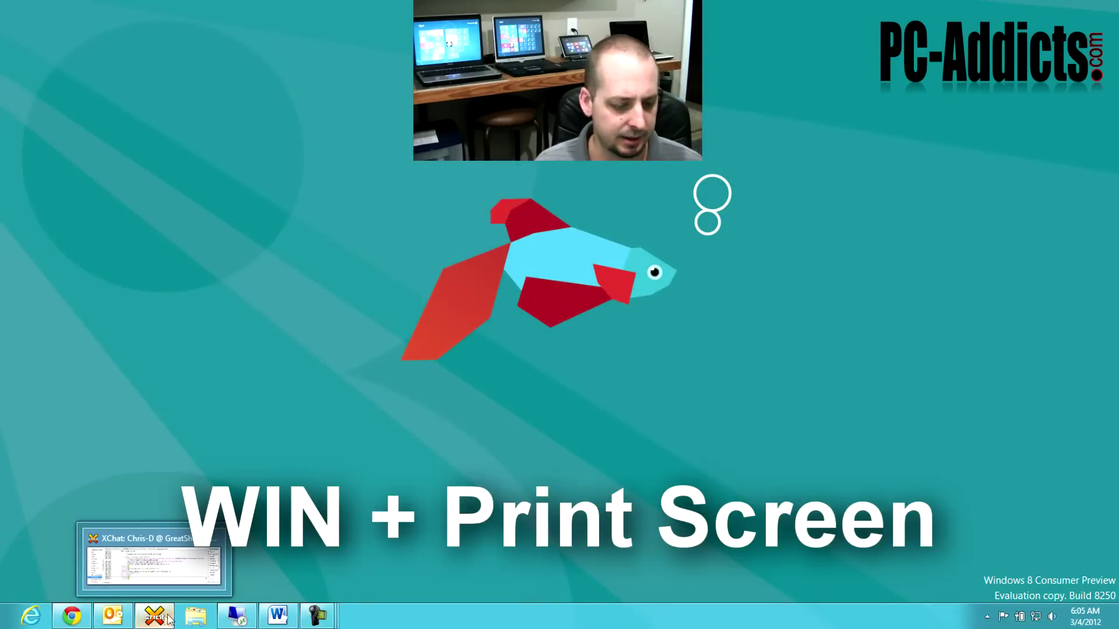
mouse_move(298, 593)
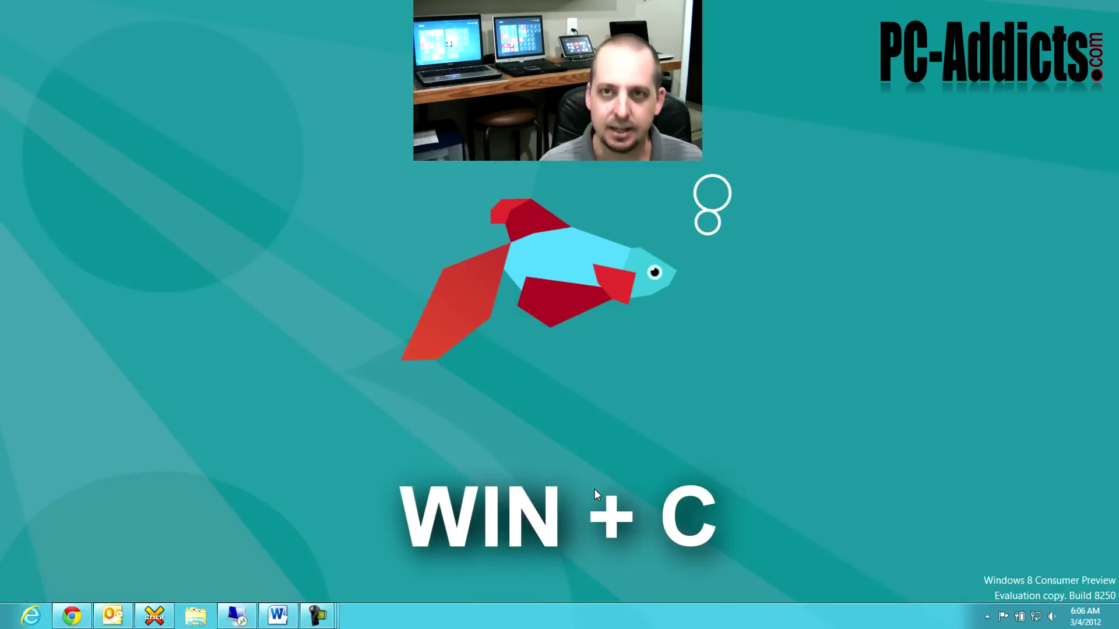
key(super+c)
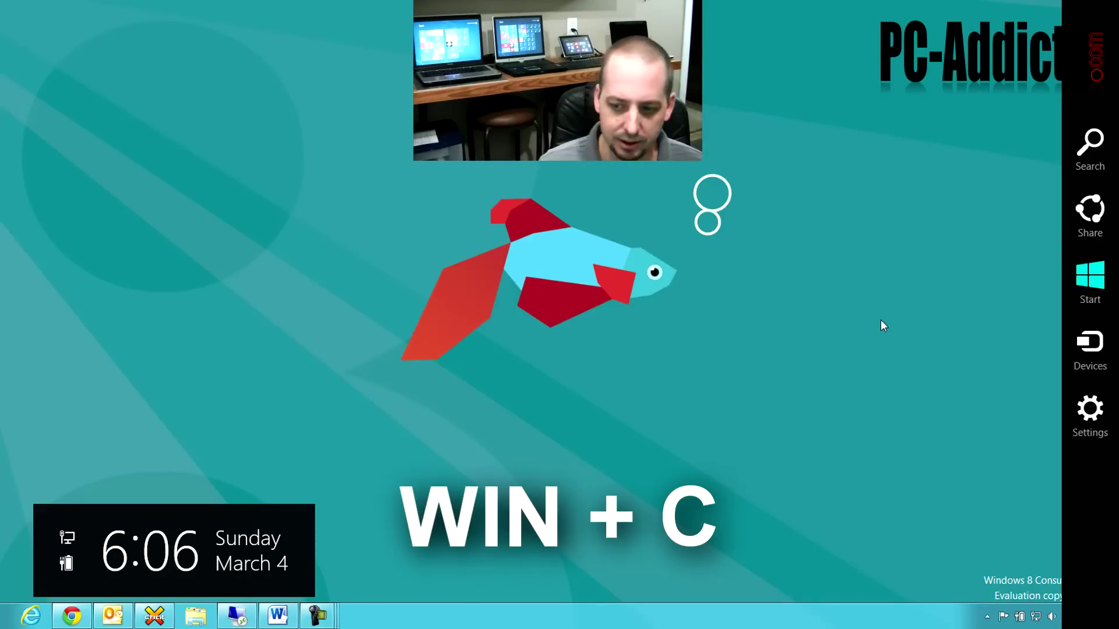
click(990, 375)
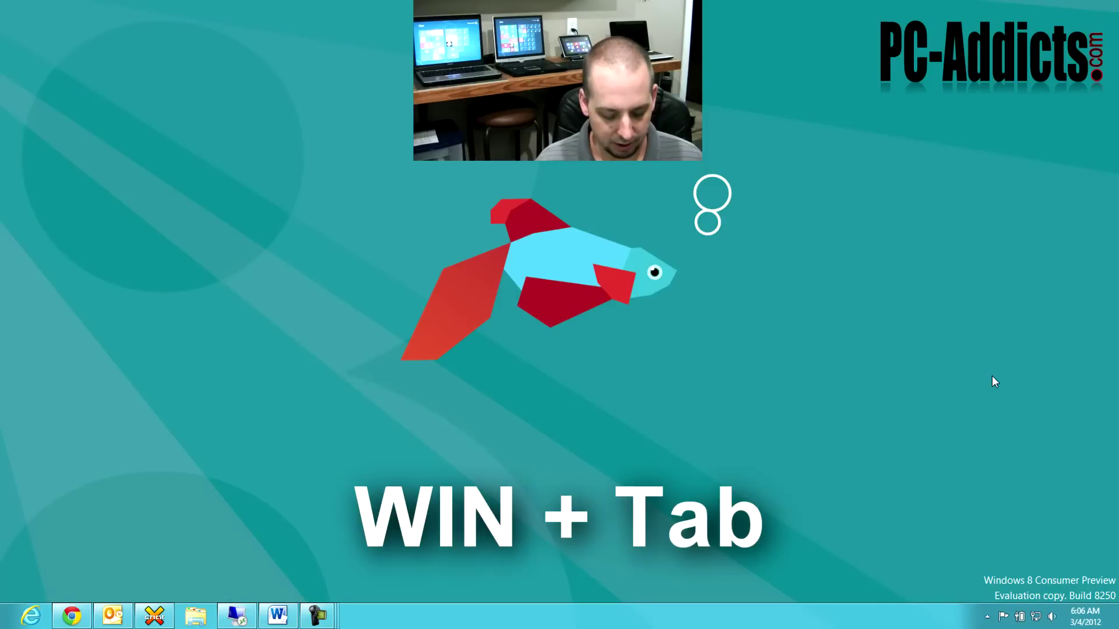
key(super+Tab)
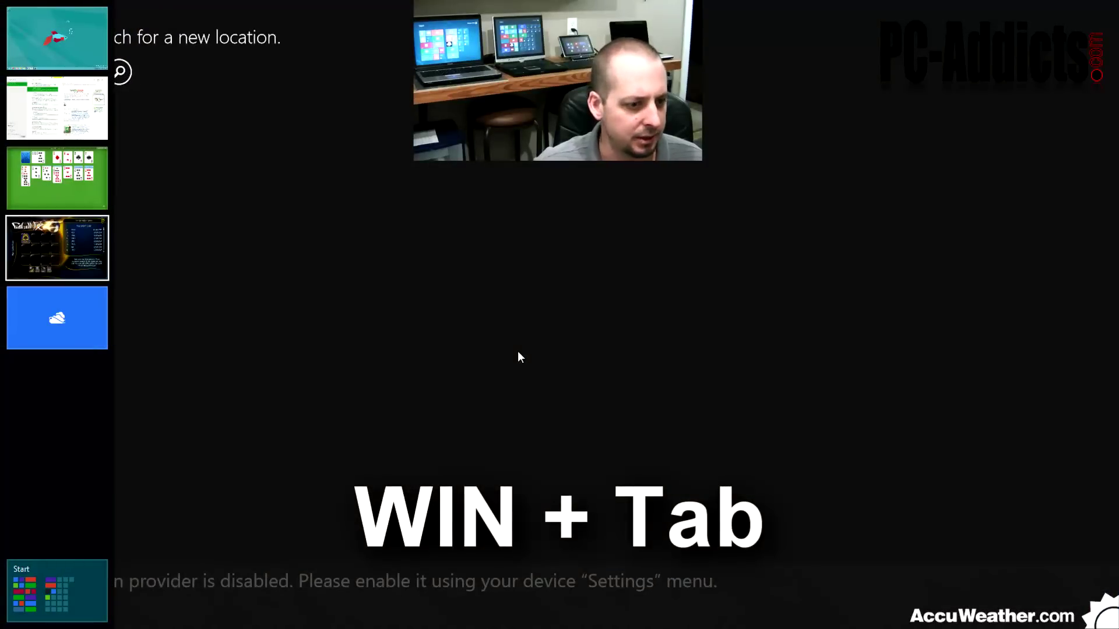
key(super+Tab)
key(super+Tab)
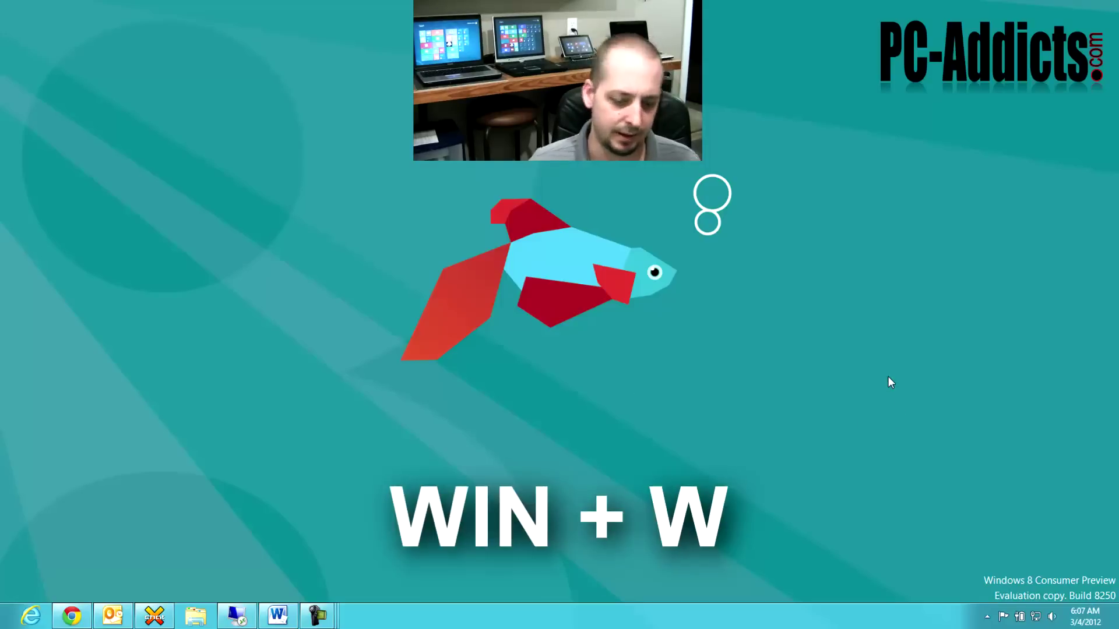
- Open Settings search with Win+W to list update results like Check for updates and Windows Update
key(super+w)
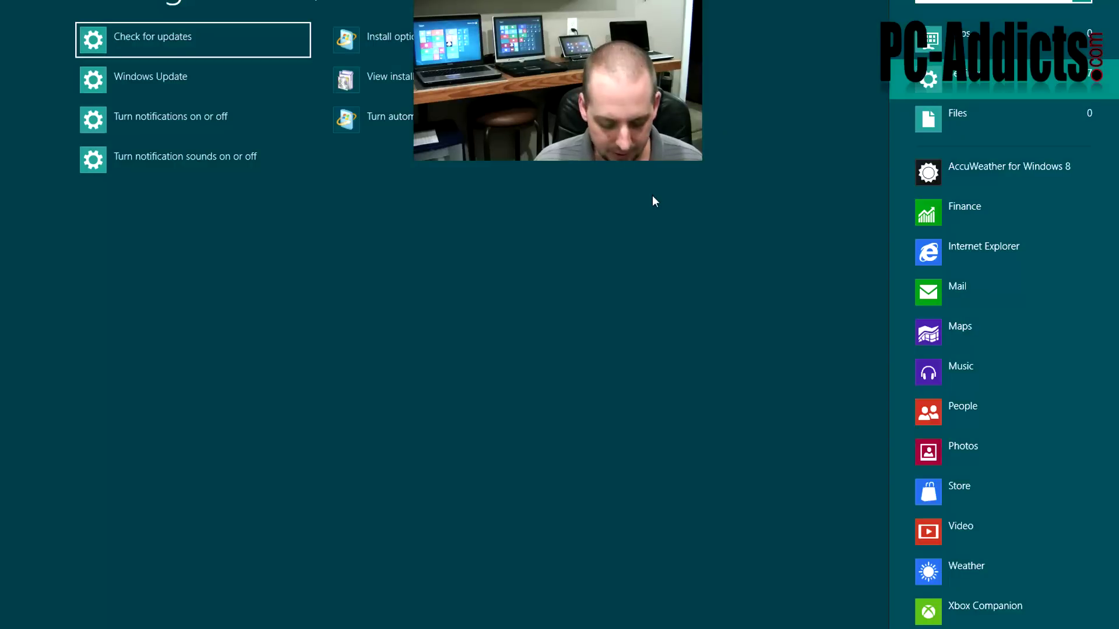
- Go to Start, open and dismiss the Win+F file search, then return to the desktop tile
key(Escape)
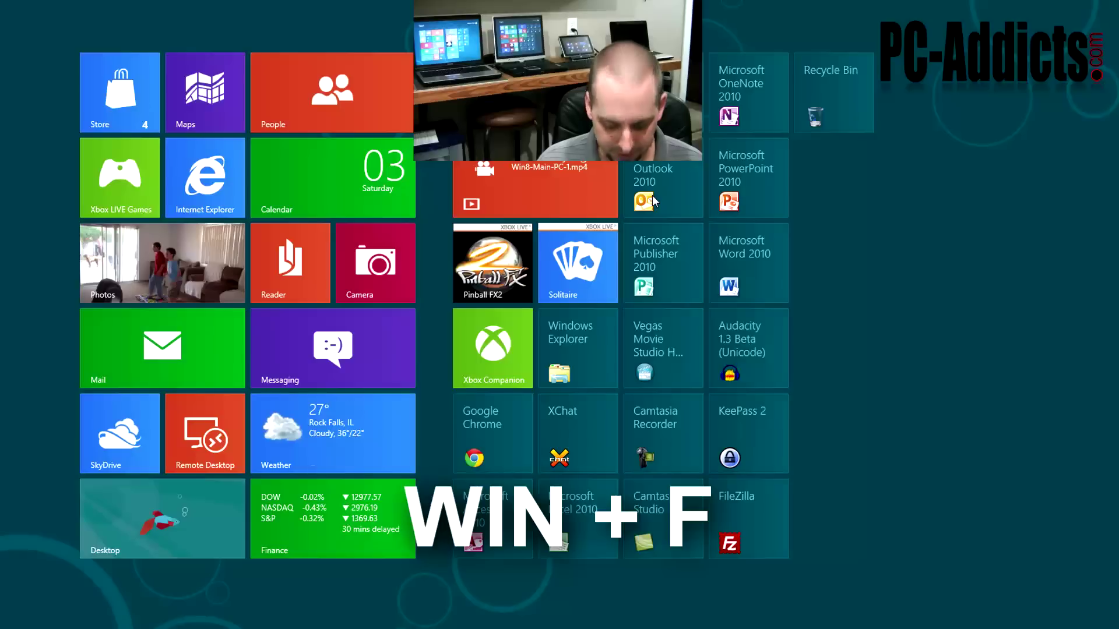
key(super+f)
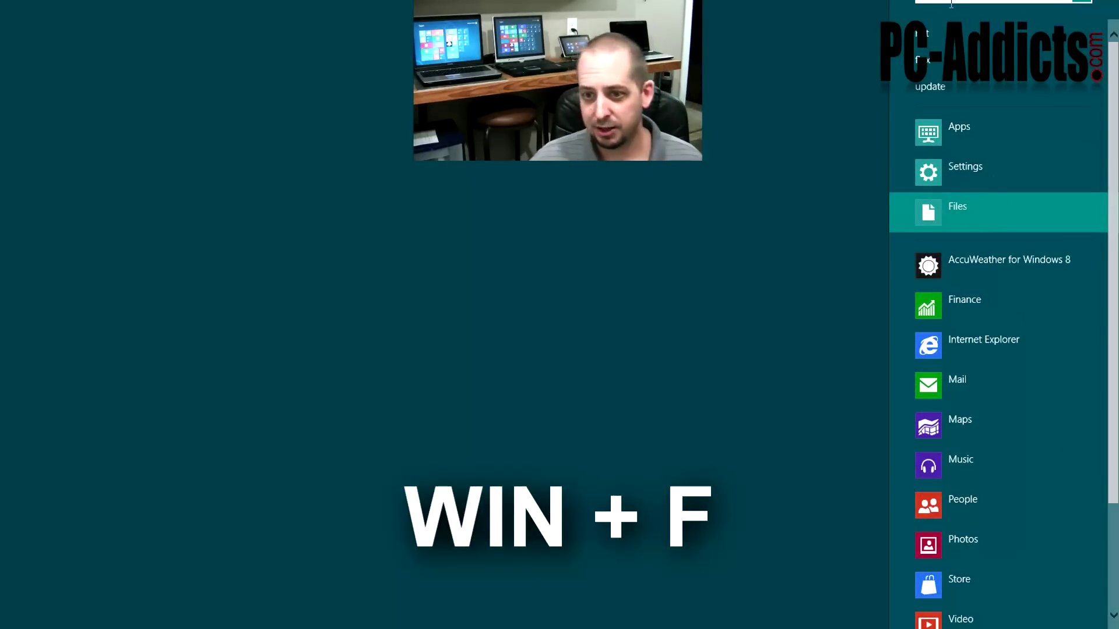
click(685, 443)
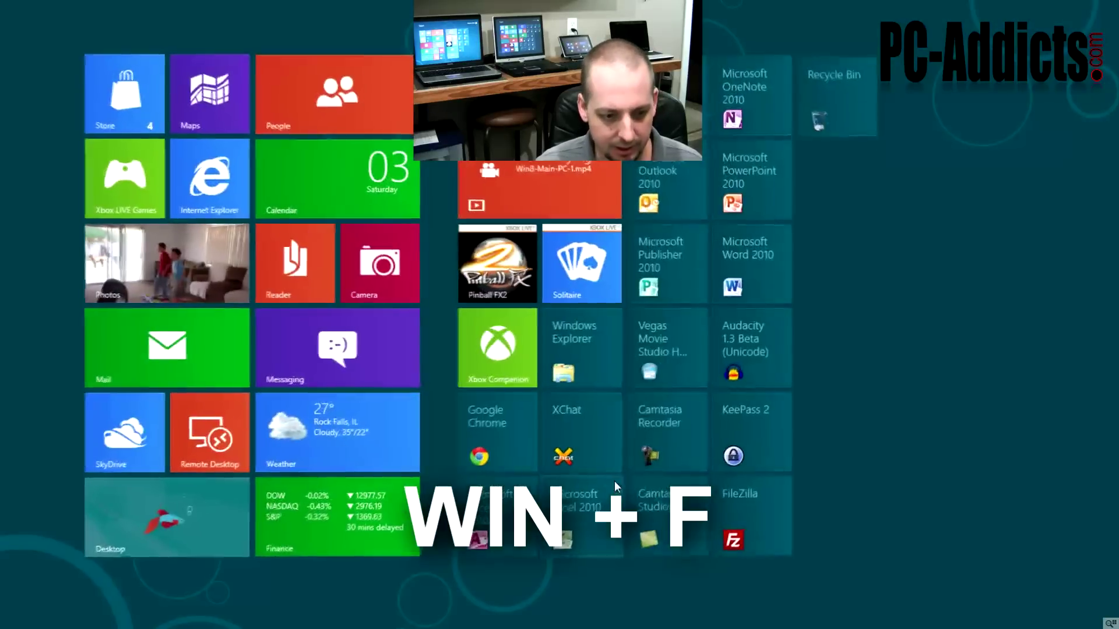
click(190, 531)
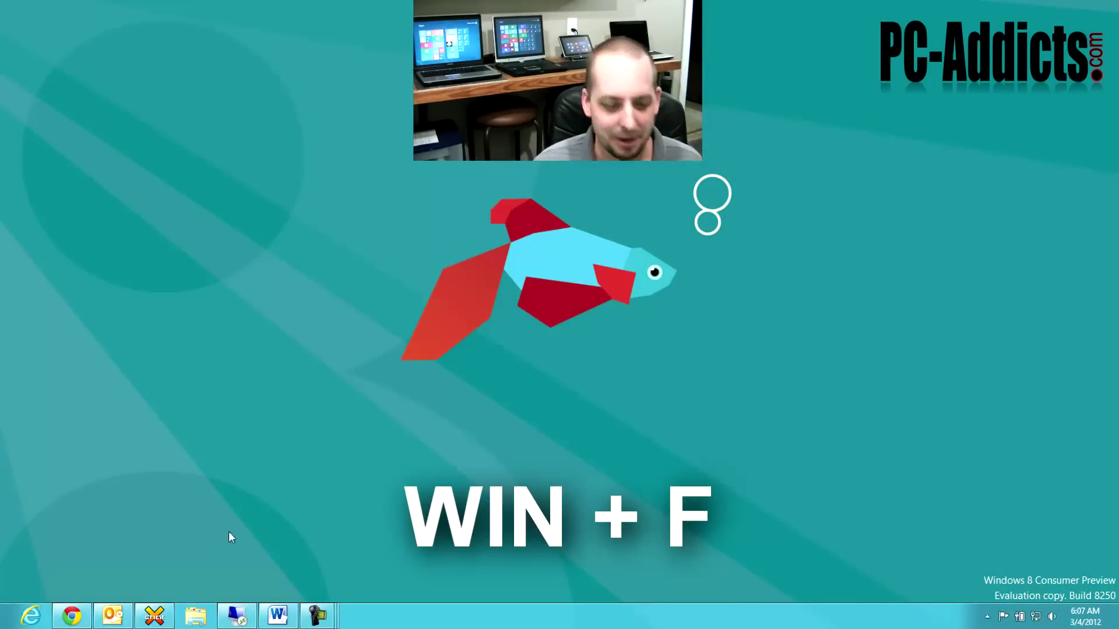
- Open shopping-list-1.txt from Documents > Shopping List in Notepad, then close Notepad and Explorer
click(197, 616)
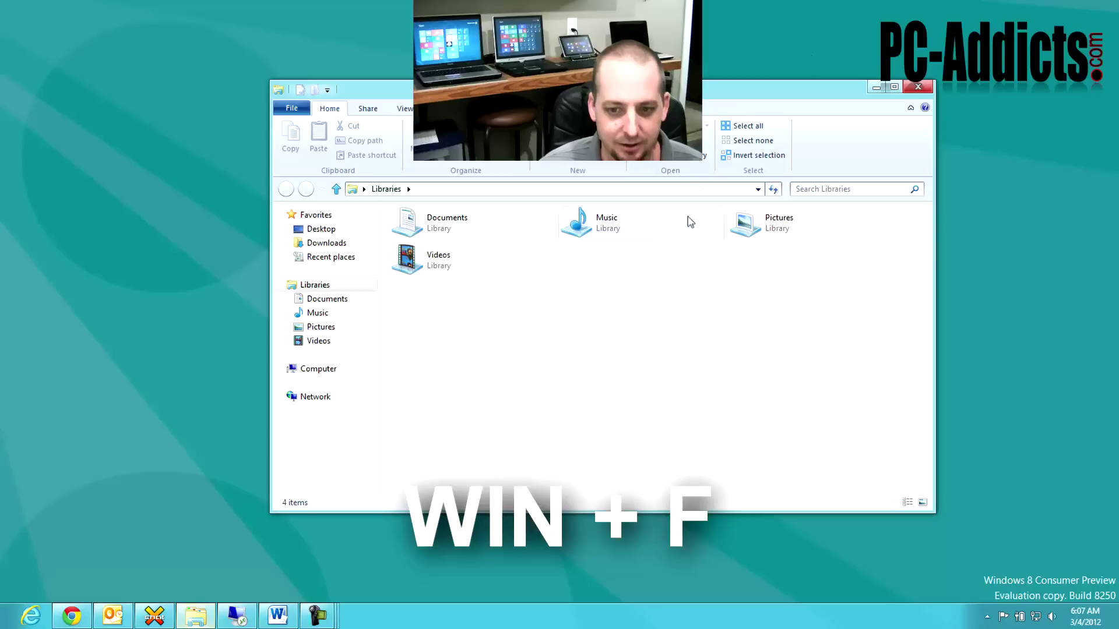
double_click(427, 229)
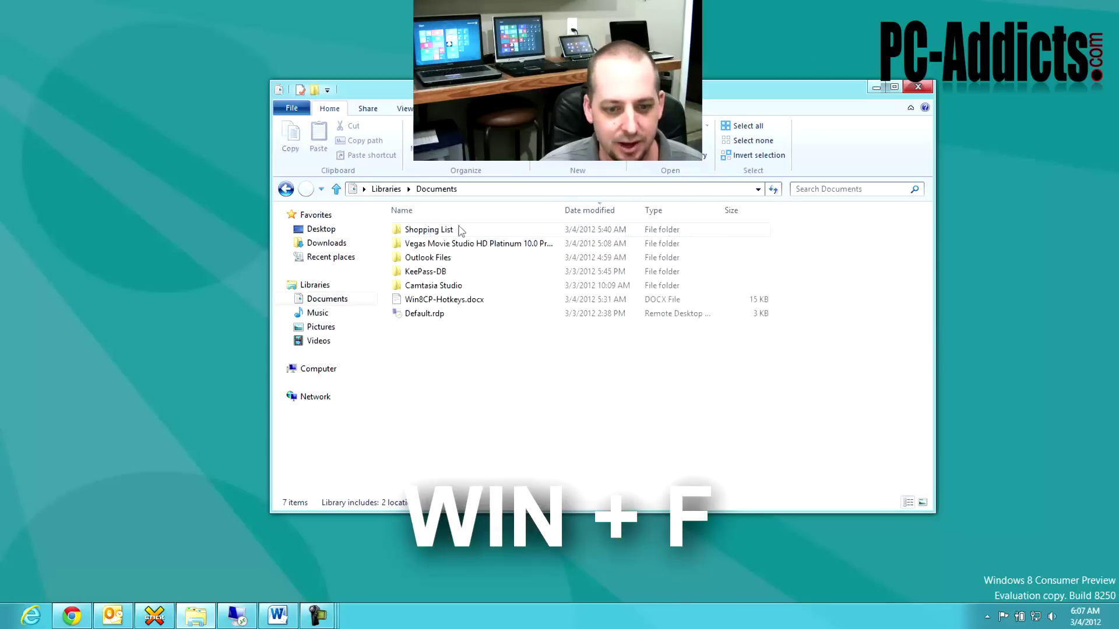
double_click(429, 235)
double_click(442, 244)
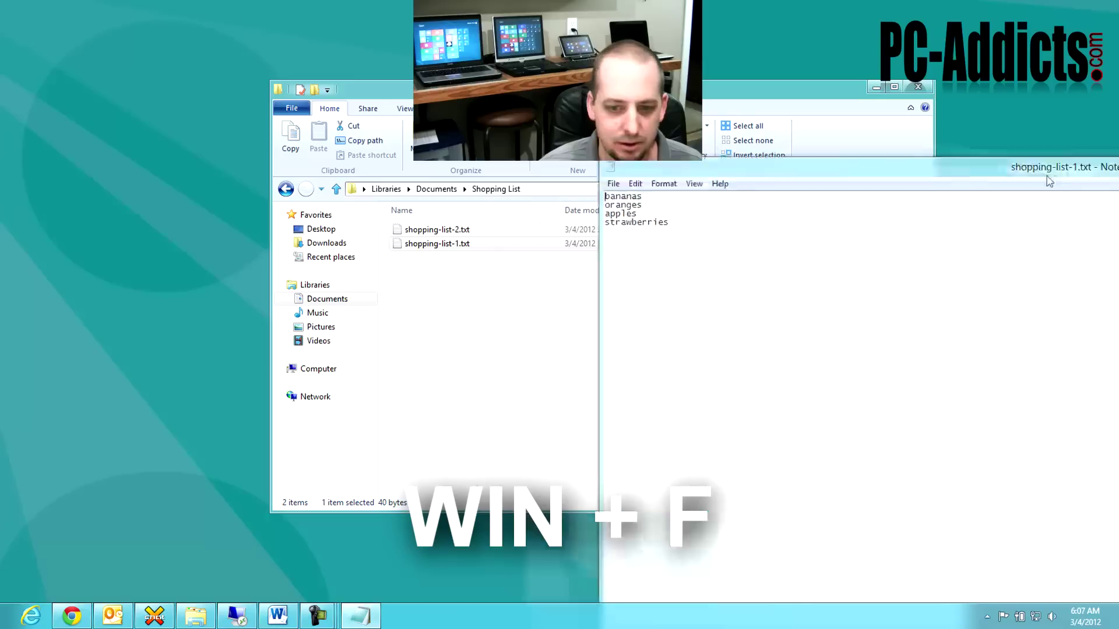
drag(1088, 185, 944, 186)
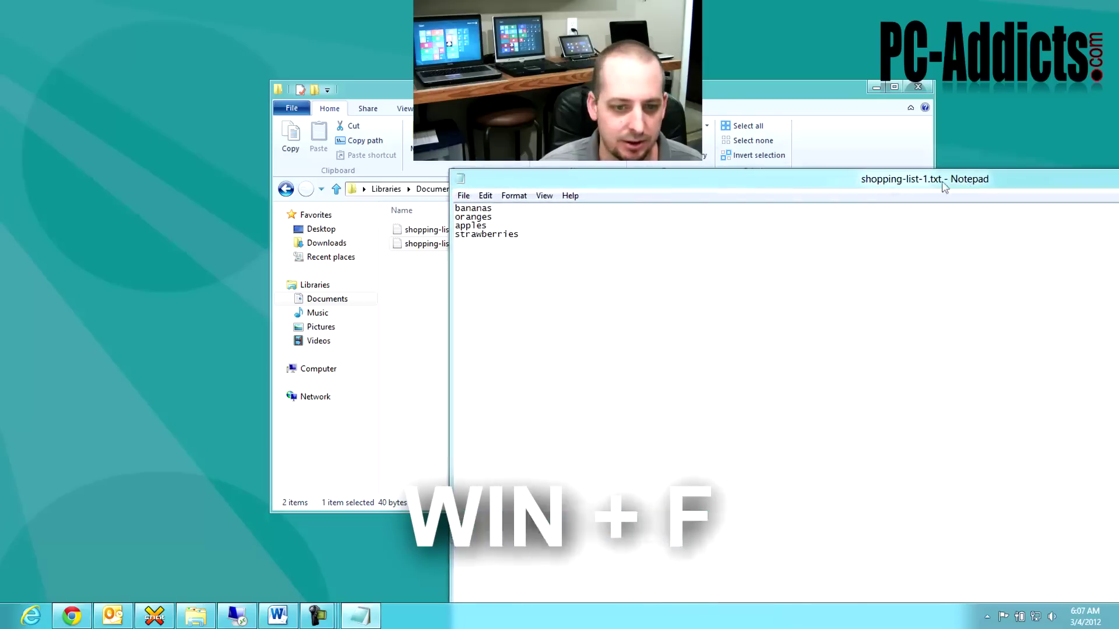
double_click(463, 179)
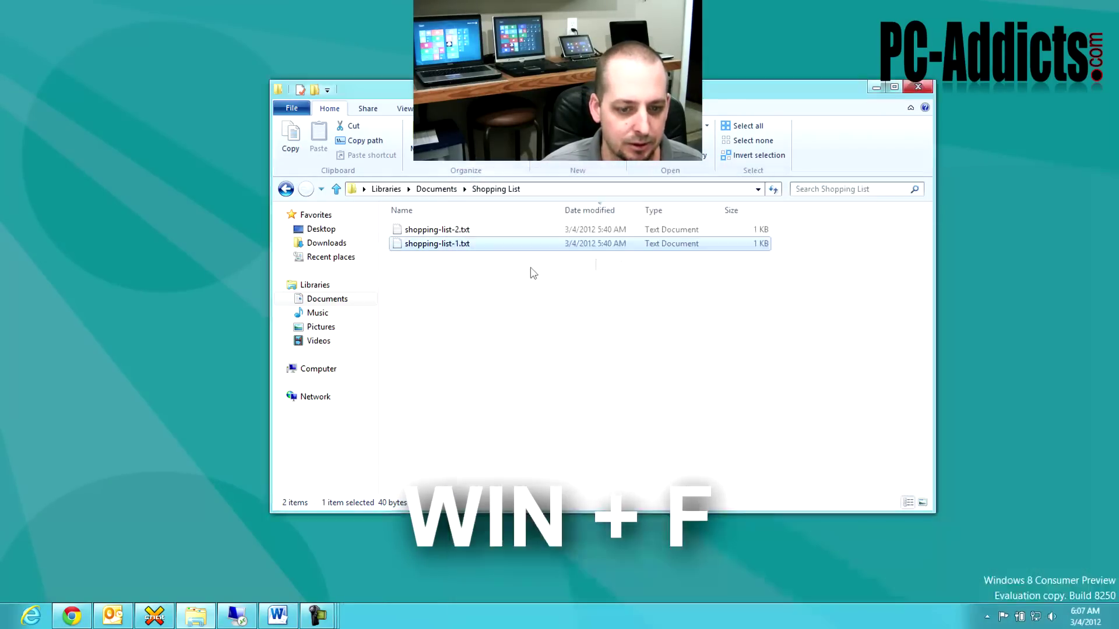
click(918, 87)
- Search files for 'apples', open the shopping-list-1.txt result, then close Notepad
key(super+f)
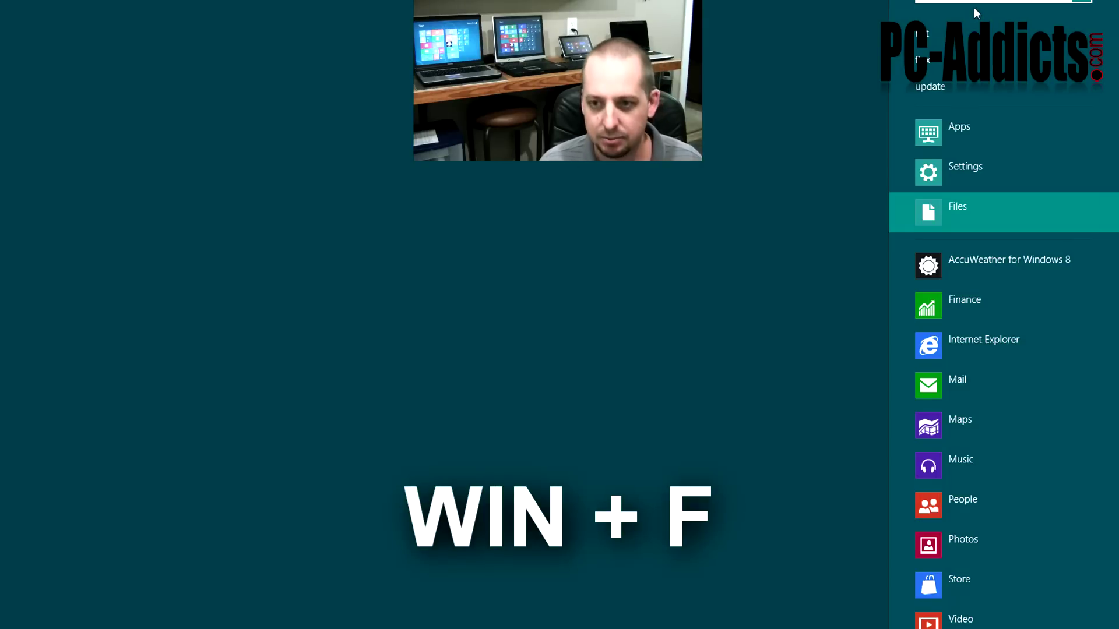
text(apples)
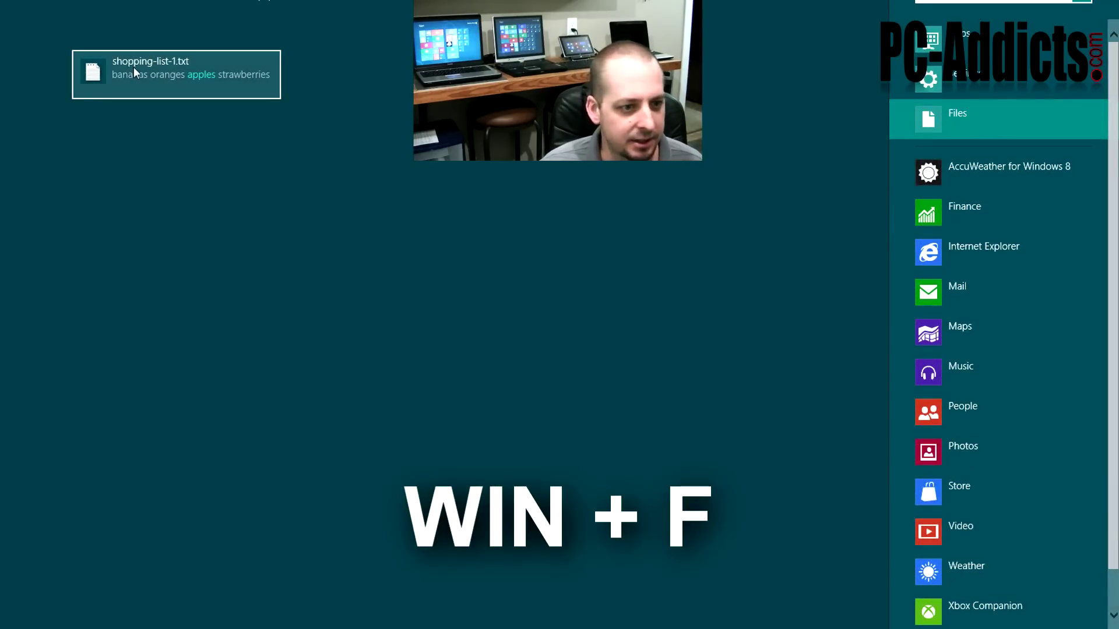
mouse_move(191, 83)
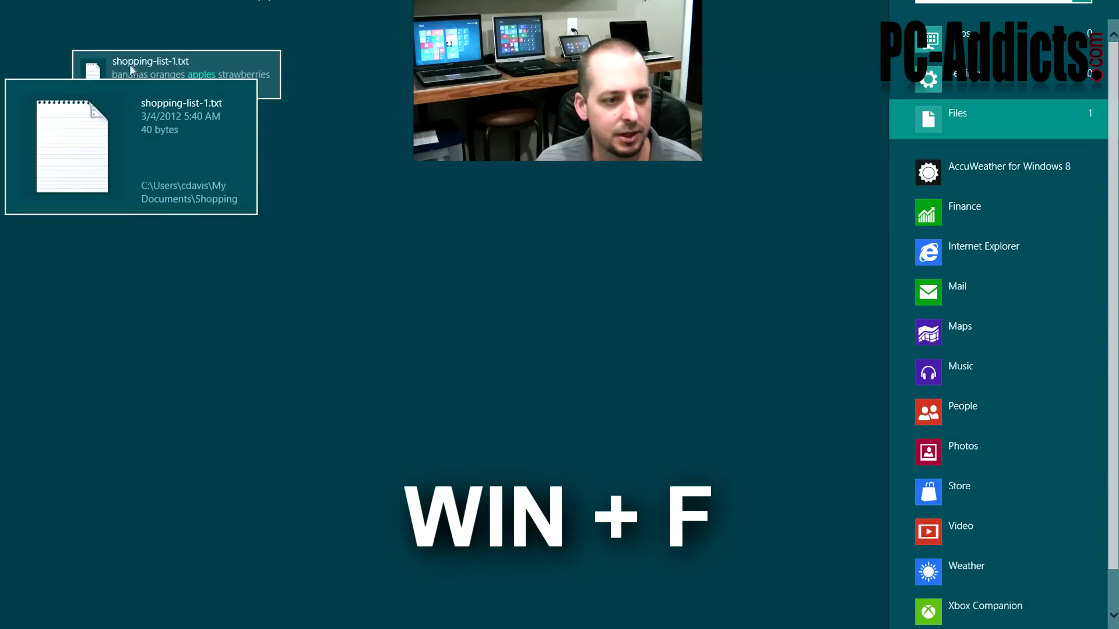
click(155, 61)
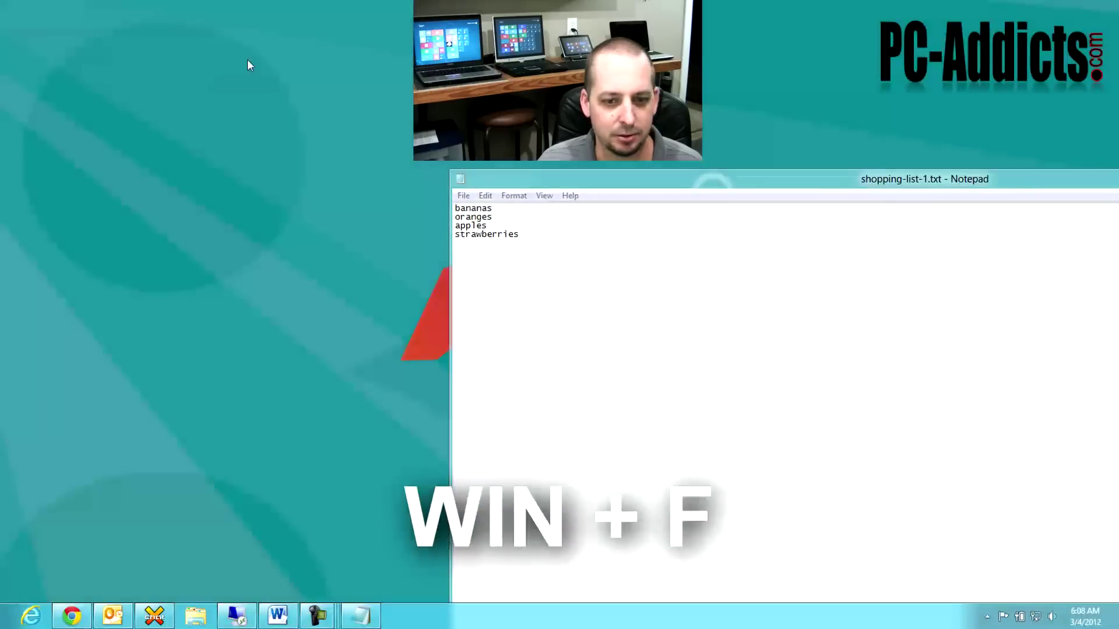
double_click(461, 181)
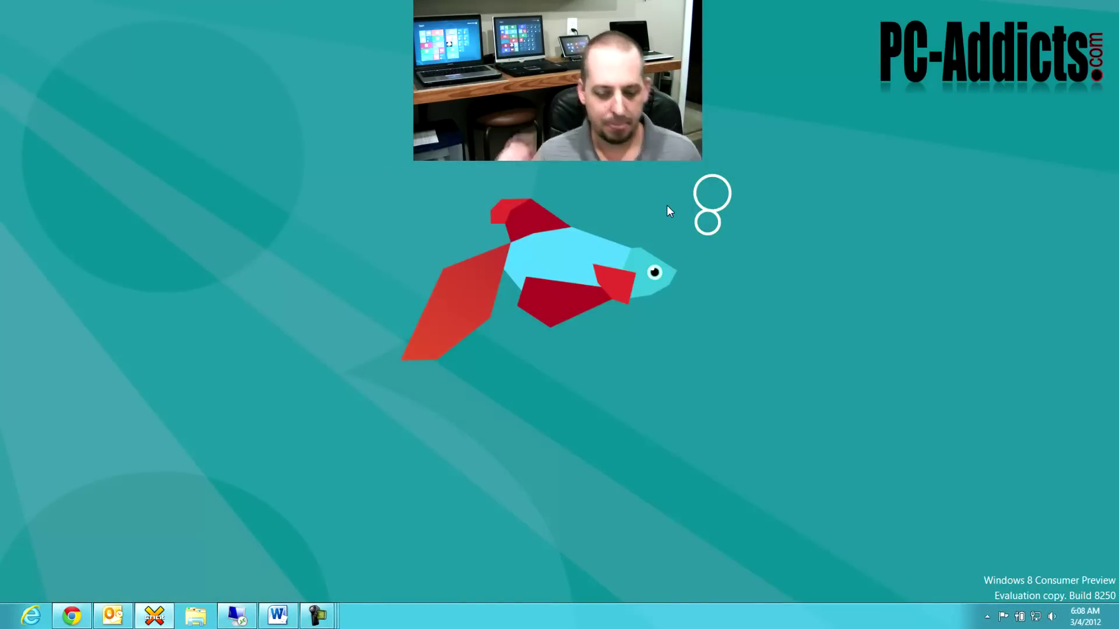
key(super+i)
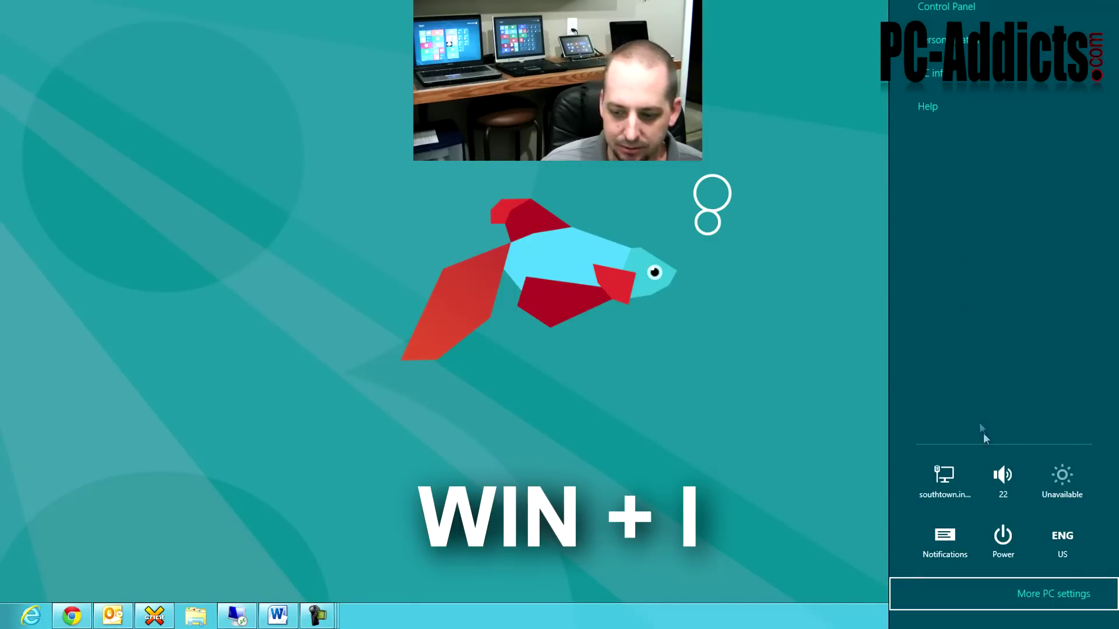
click(1003, 542)
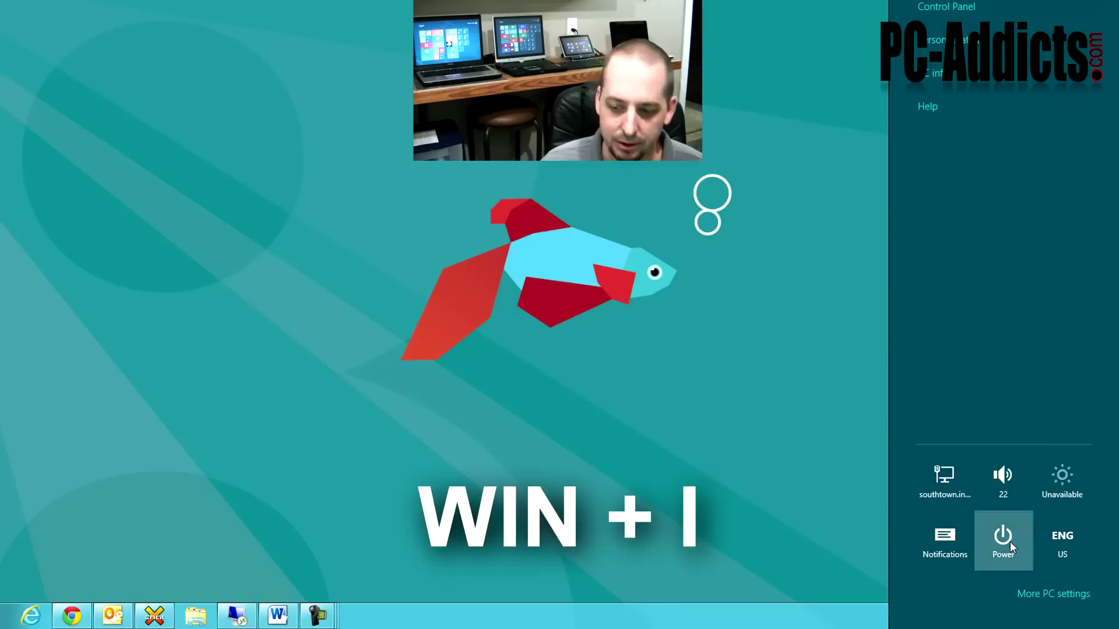
click(933, 566)
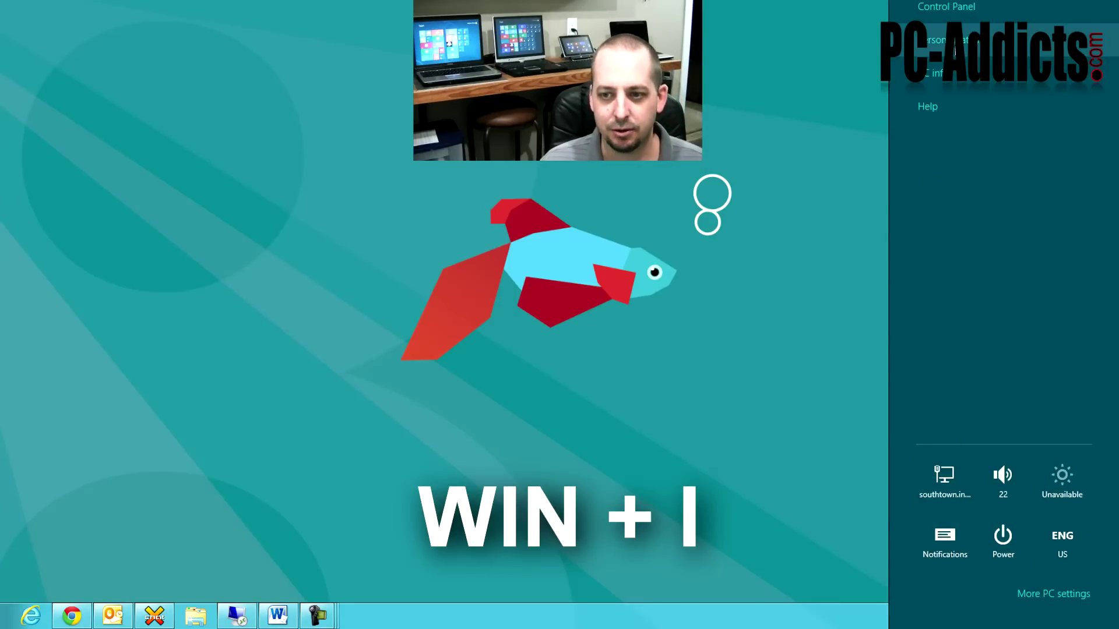
click(687, 160)
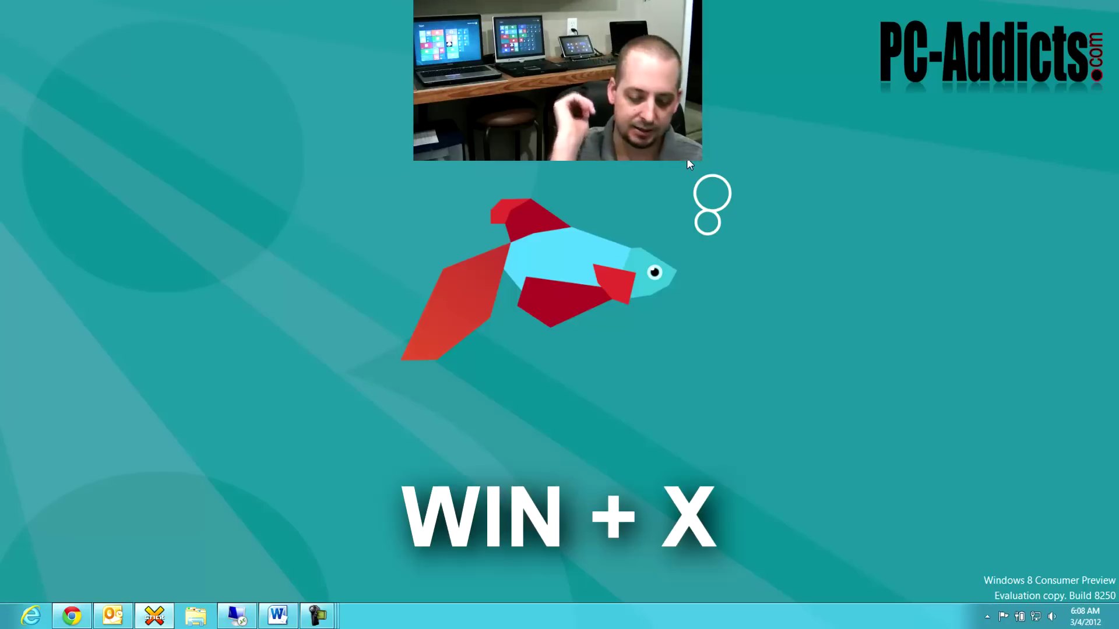
- Show and dismiss the Win+X menu three times, then restore the PC-Addicts Chrome window with Win+D
key(super+x)
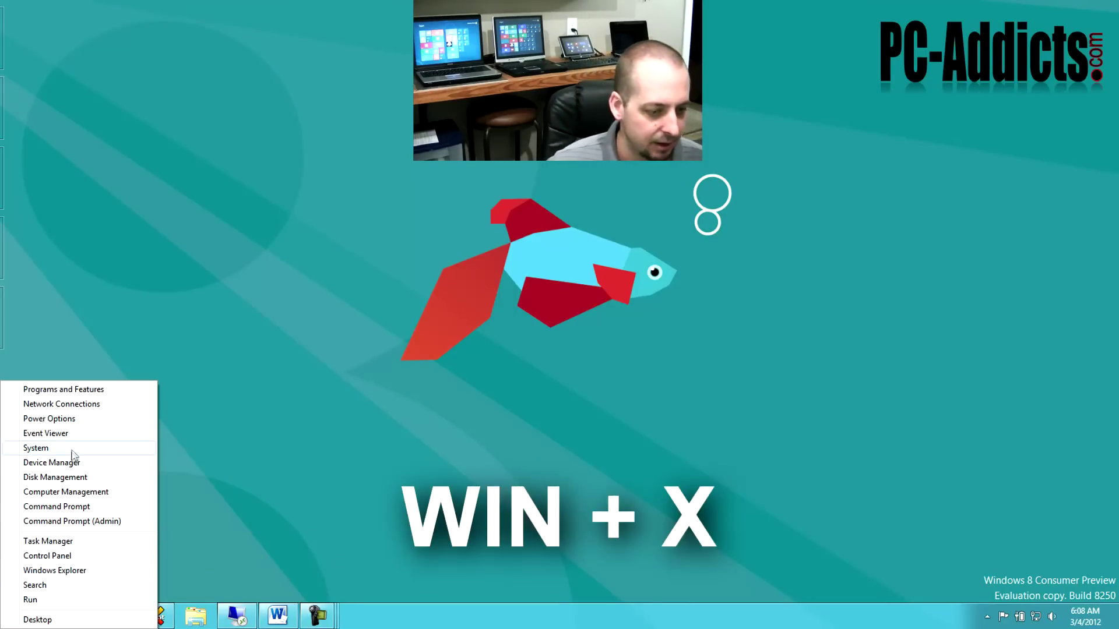
click(394, 505)
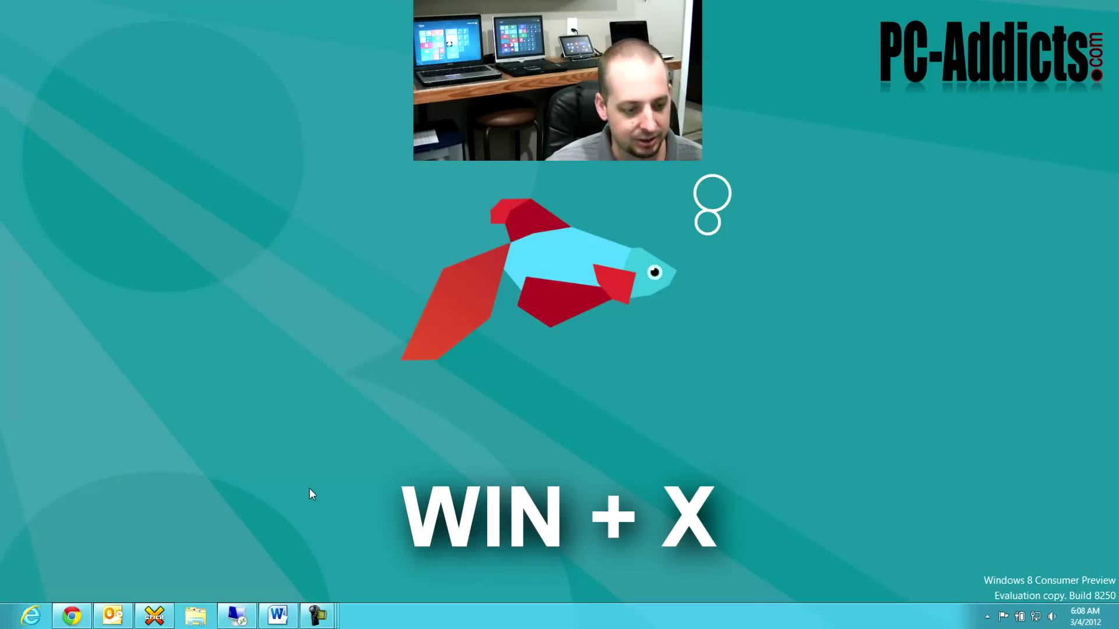
mouse_move(1, 628)
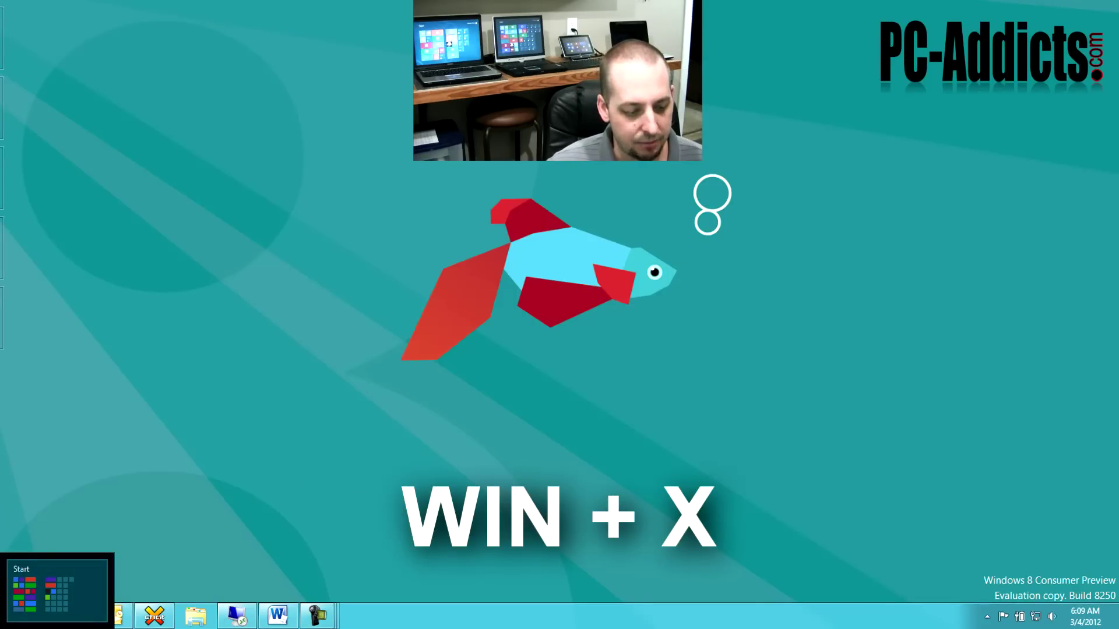
key(super+x)
click(378, 498)
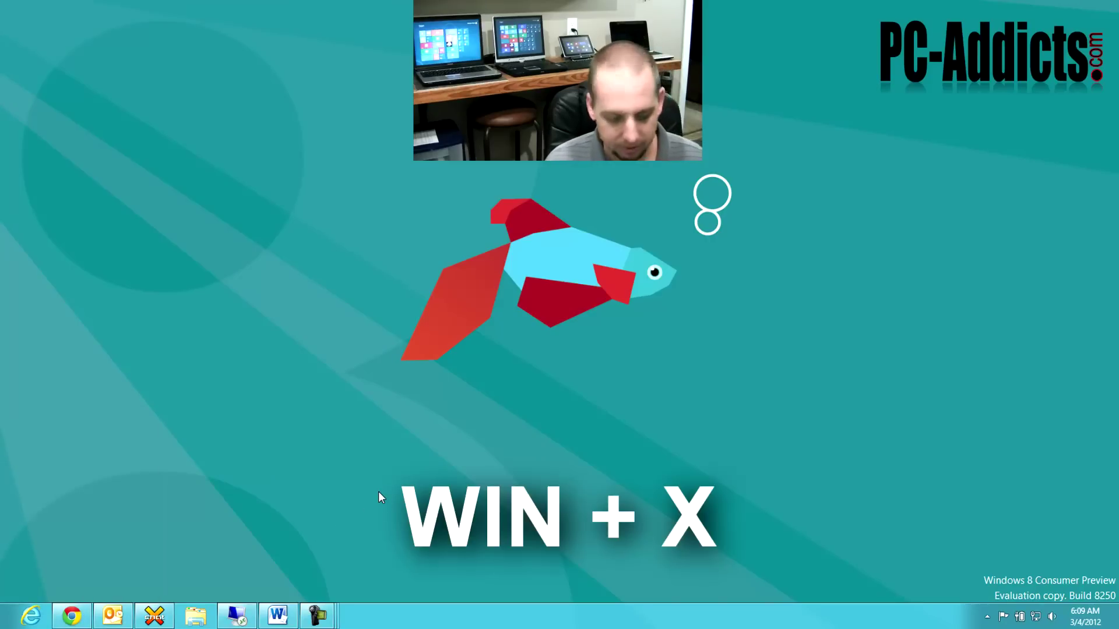
key(super+x)
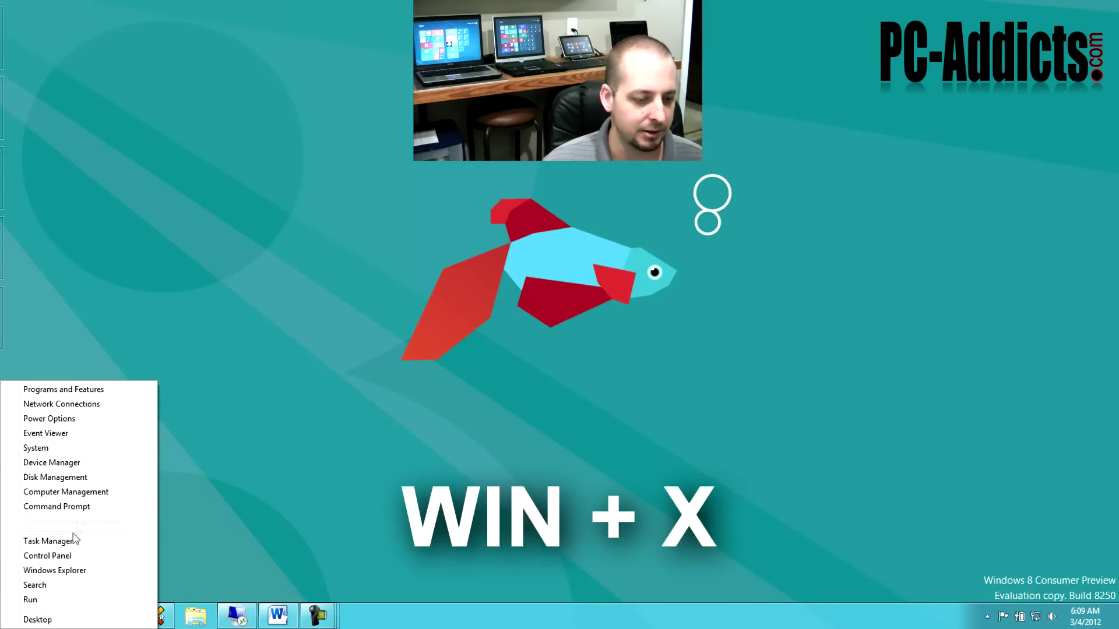
click(546, 363)
key(super+d)
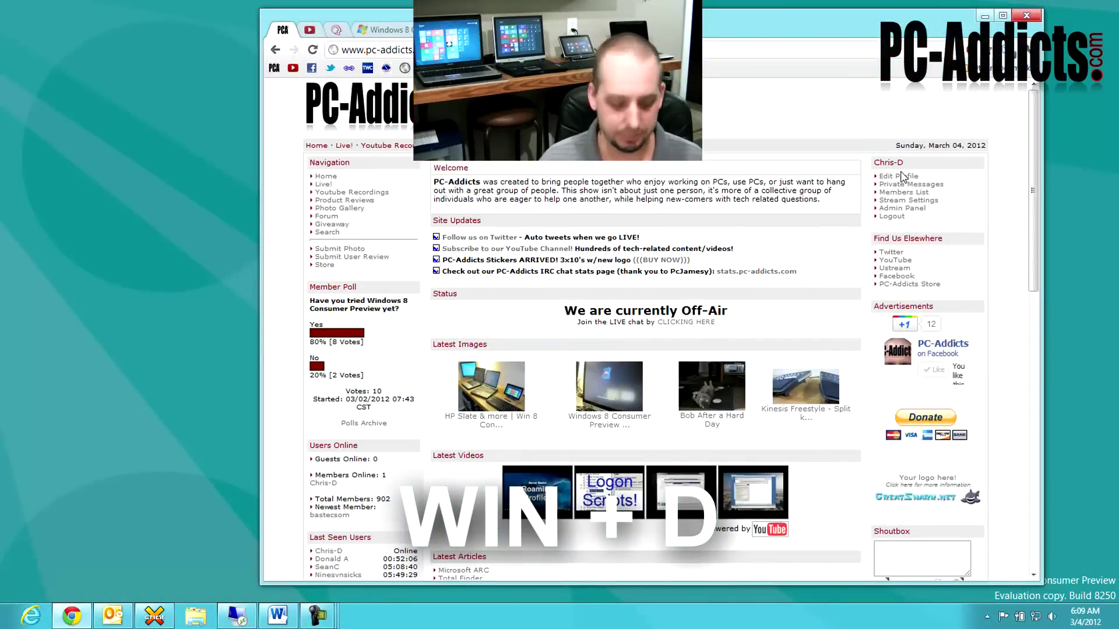
key(super+d)
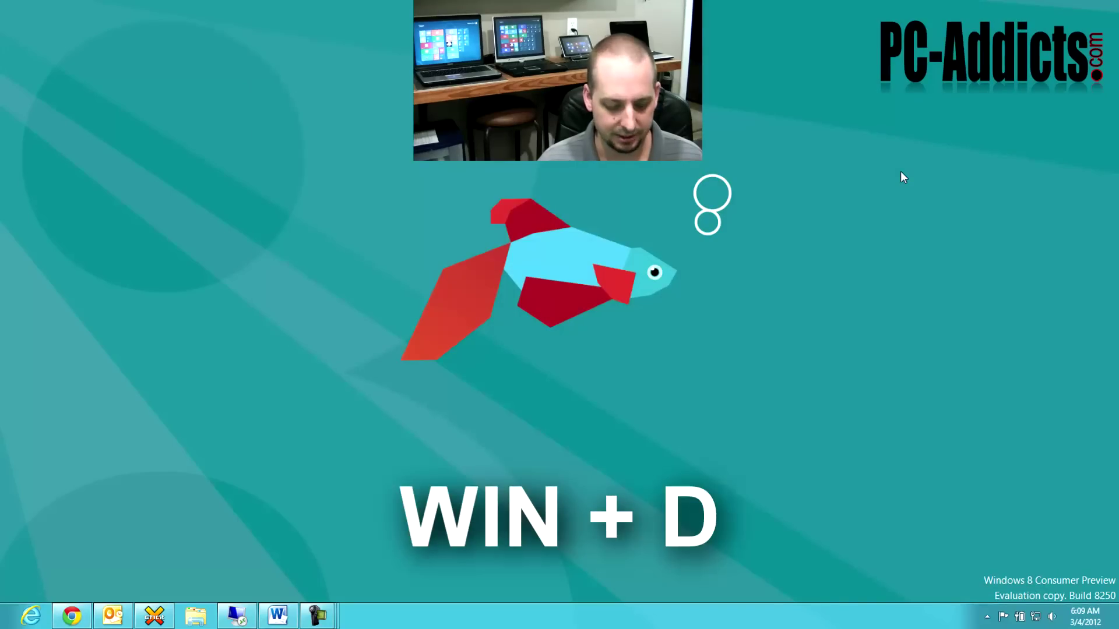
key(super)
key(super+d)
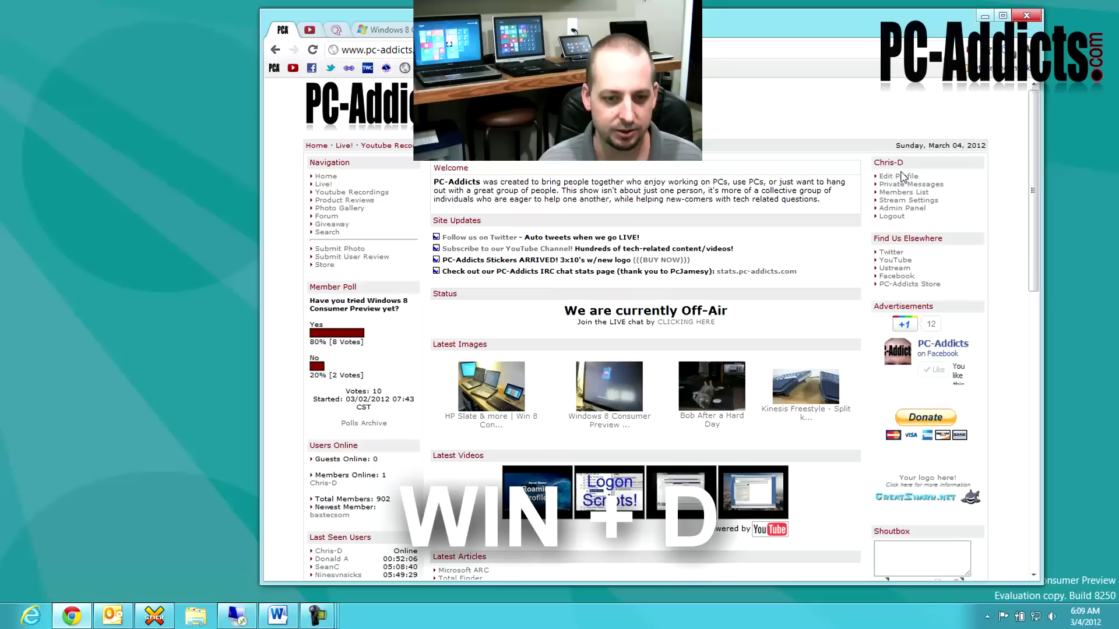
key(super)
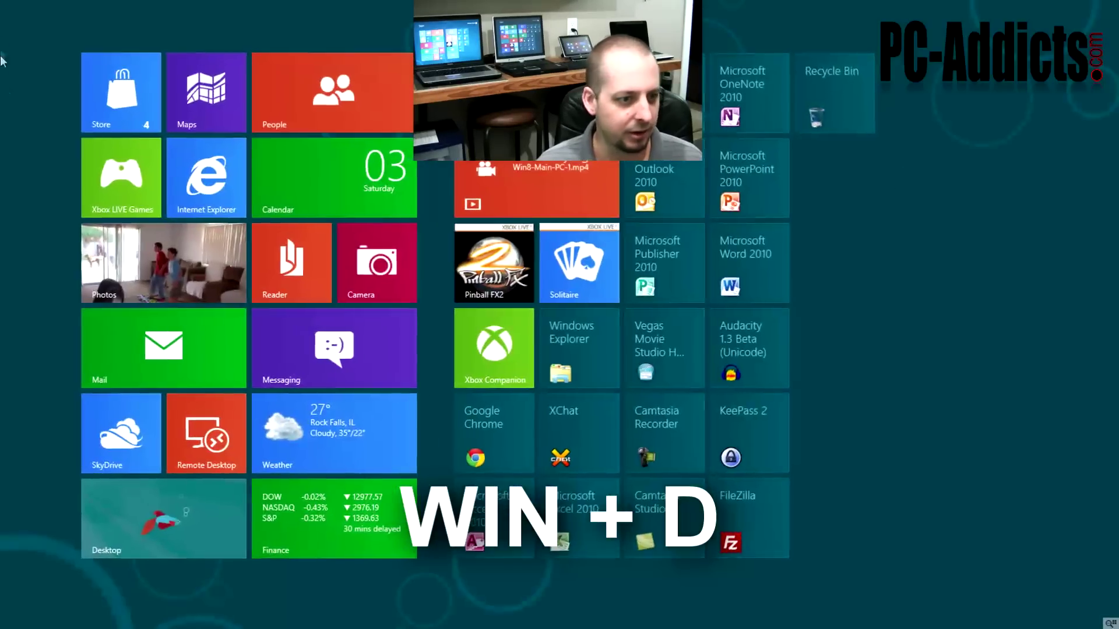
key(super+d)
mouse_move(2, 27)
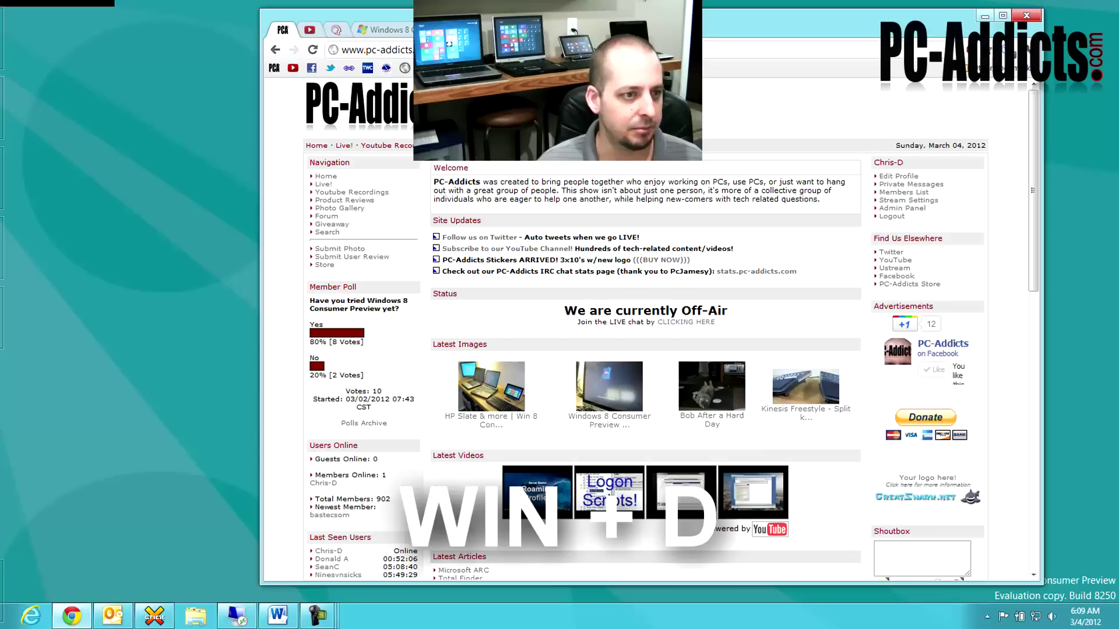
click(56, 175)
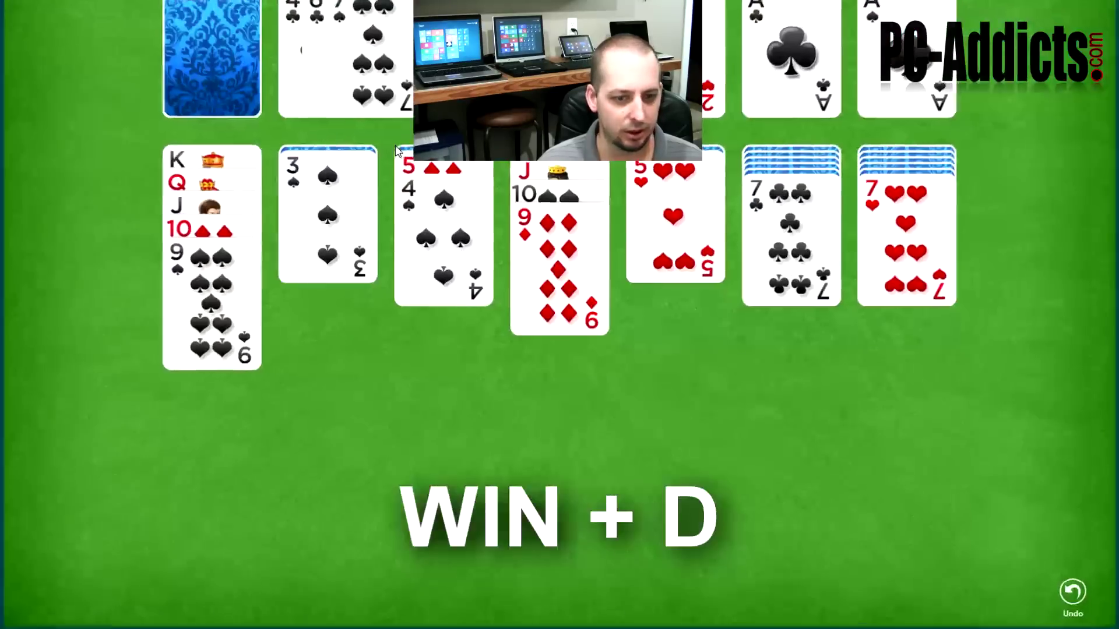
key(super+d)
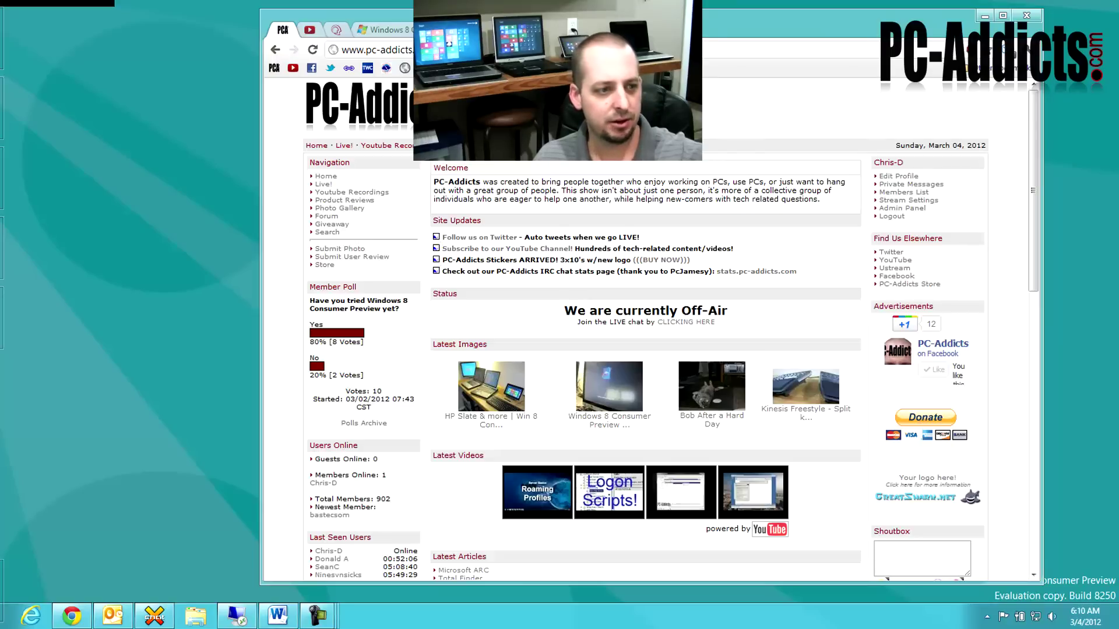
mouse_move(1, 58)
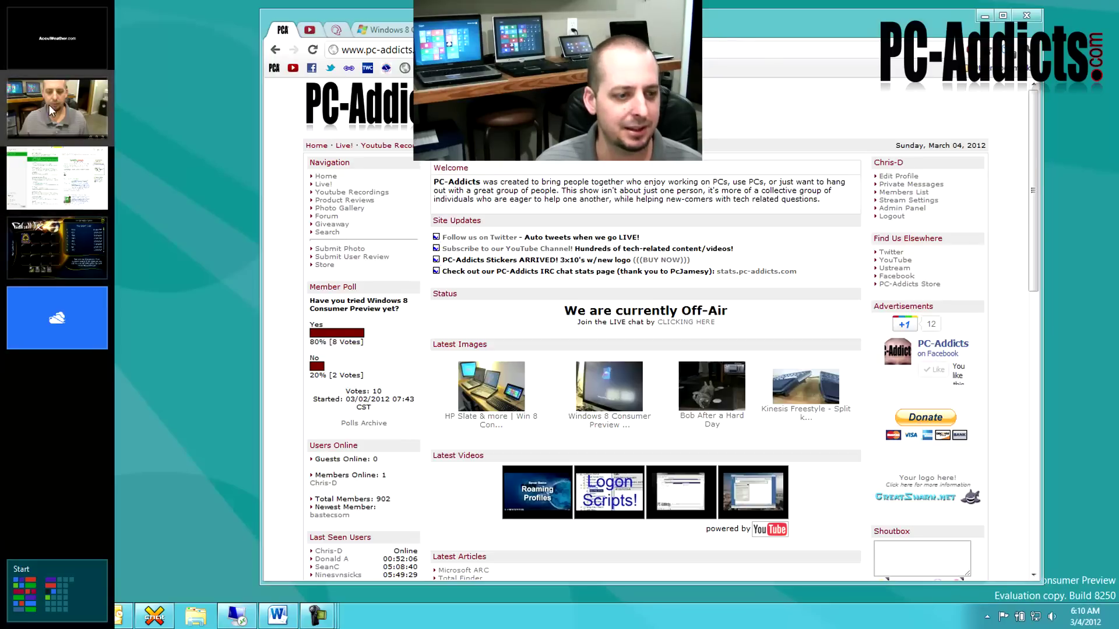
- Close the game from the app switcher and snap the camera app to the left
right_click(50, 259)
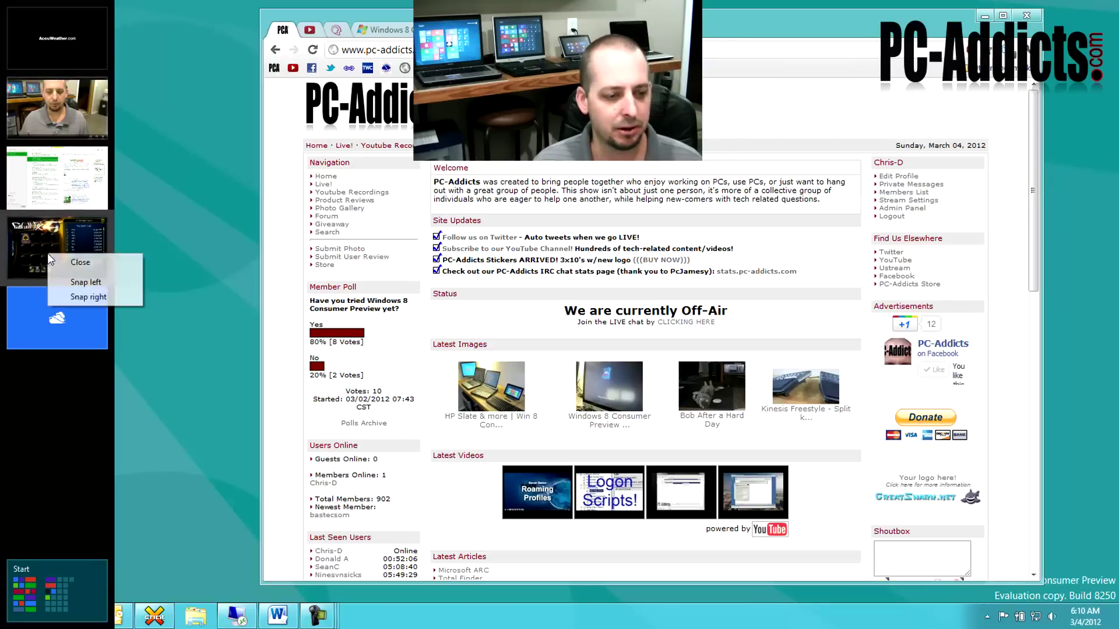
click(81, 262)
right_click(61, 188)
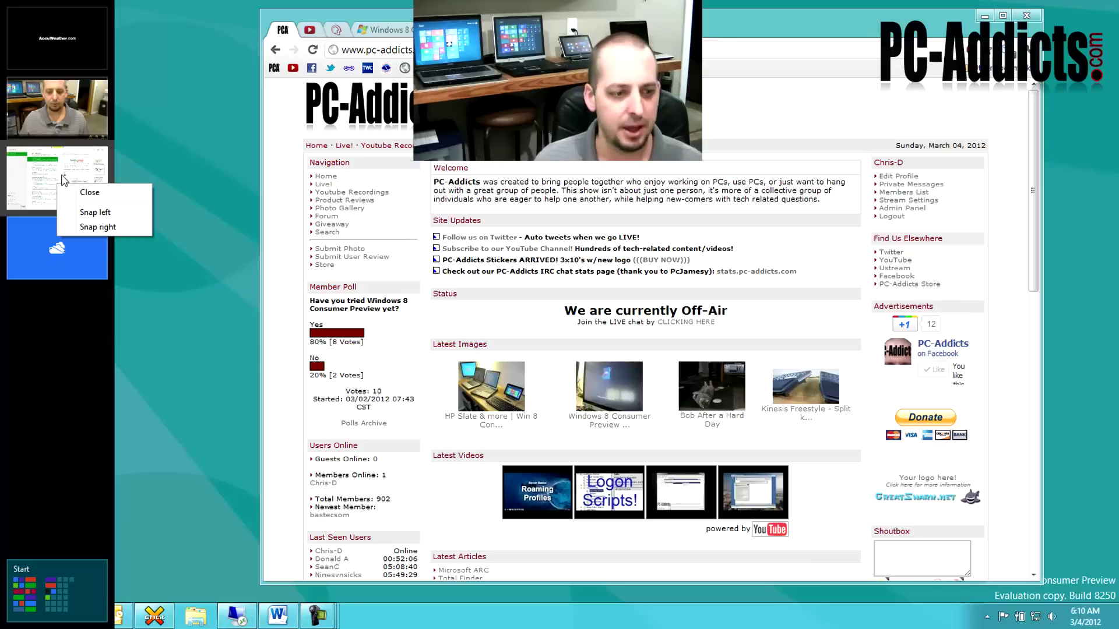
right_click(47, 123)
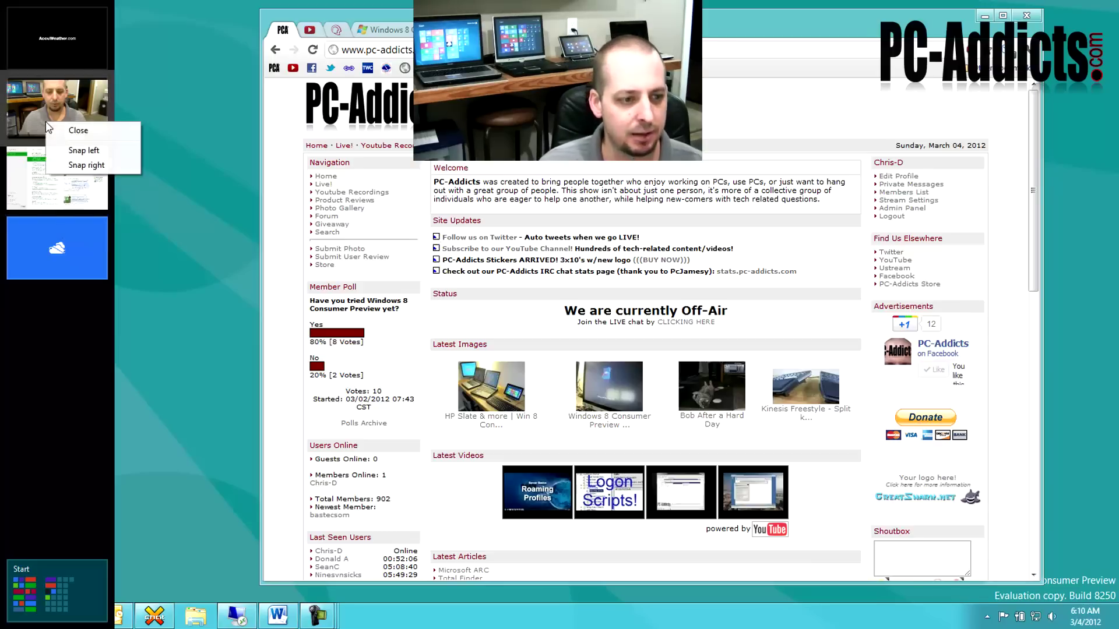
click(82, 151)
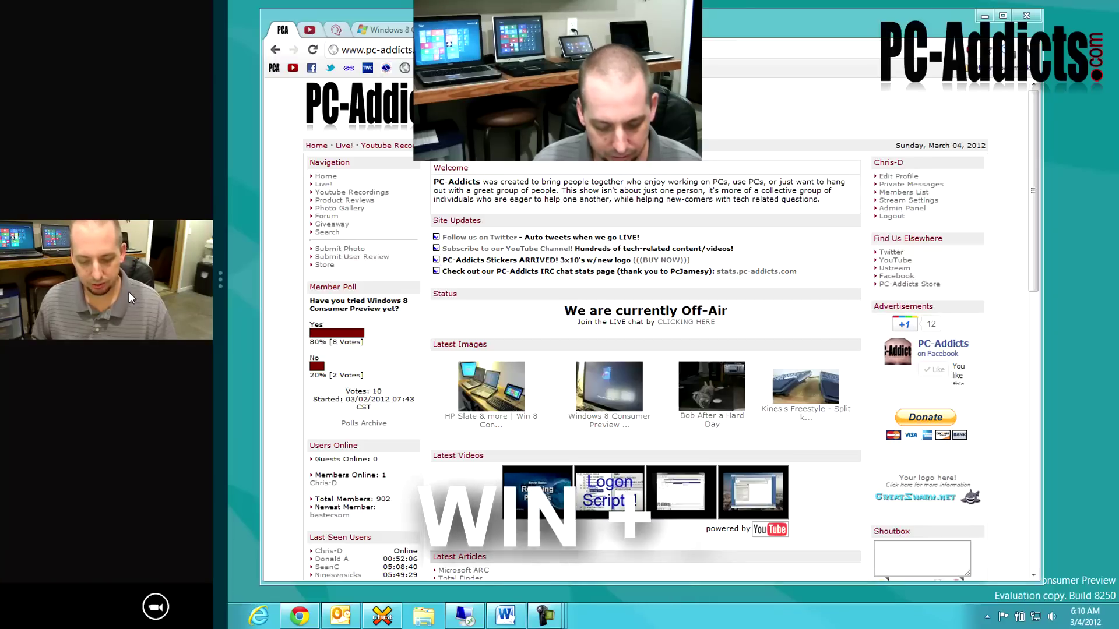
- Swap snap sides with Win+period, then drag the docked camera pane off the screen
key(super+period)
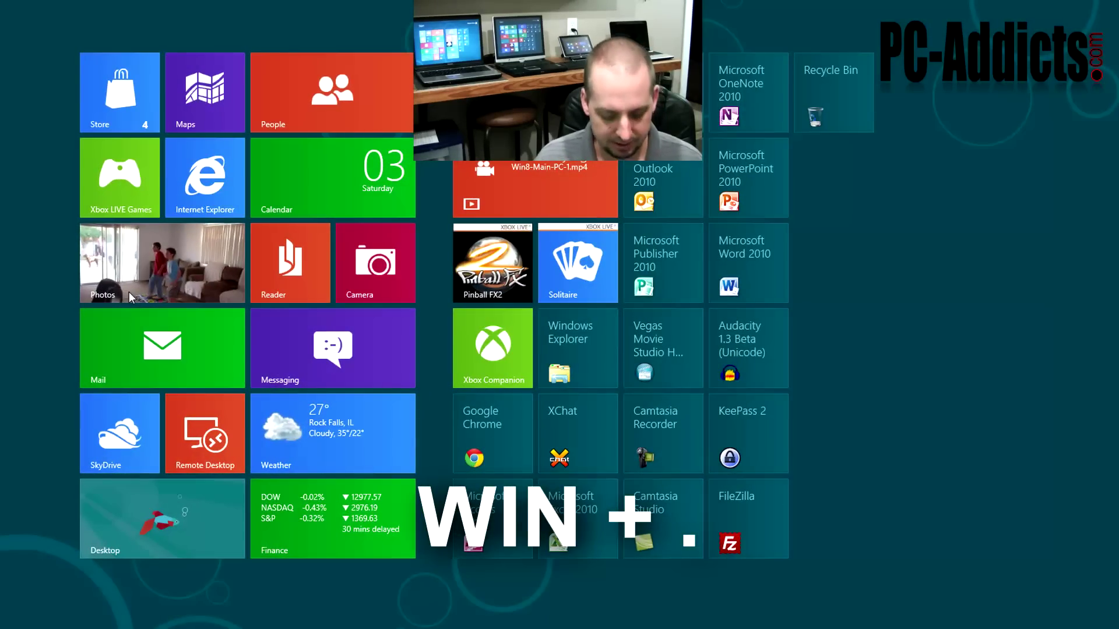
key(super)
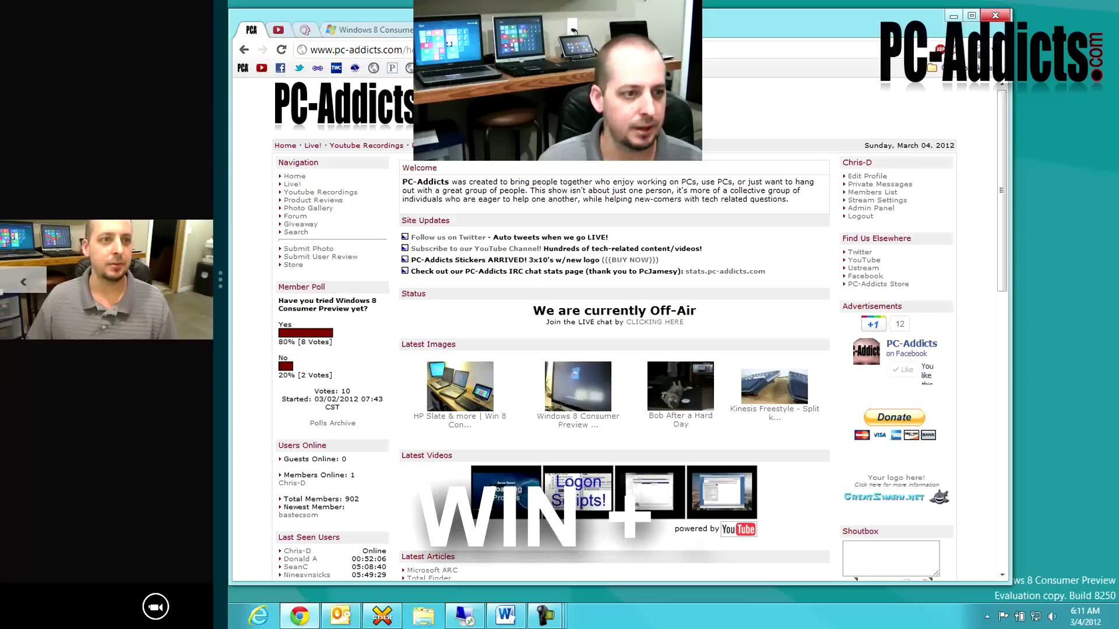
click(93, 312)
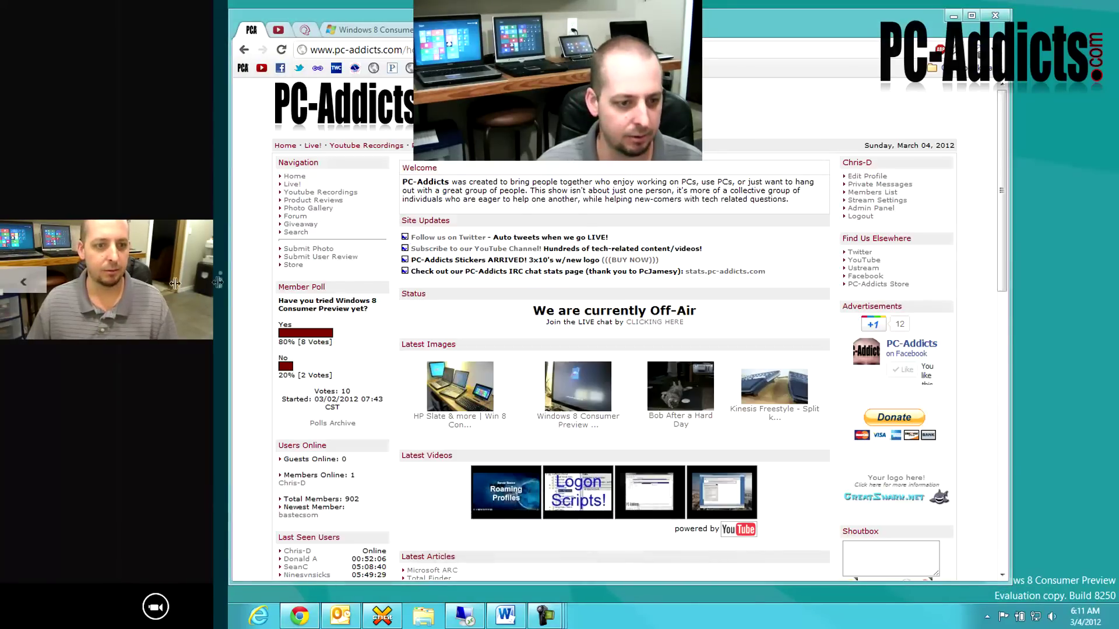
drag(220, 297, 4, 295)
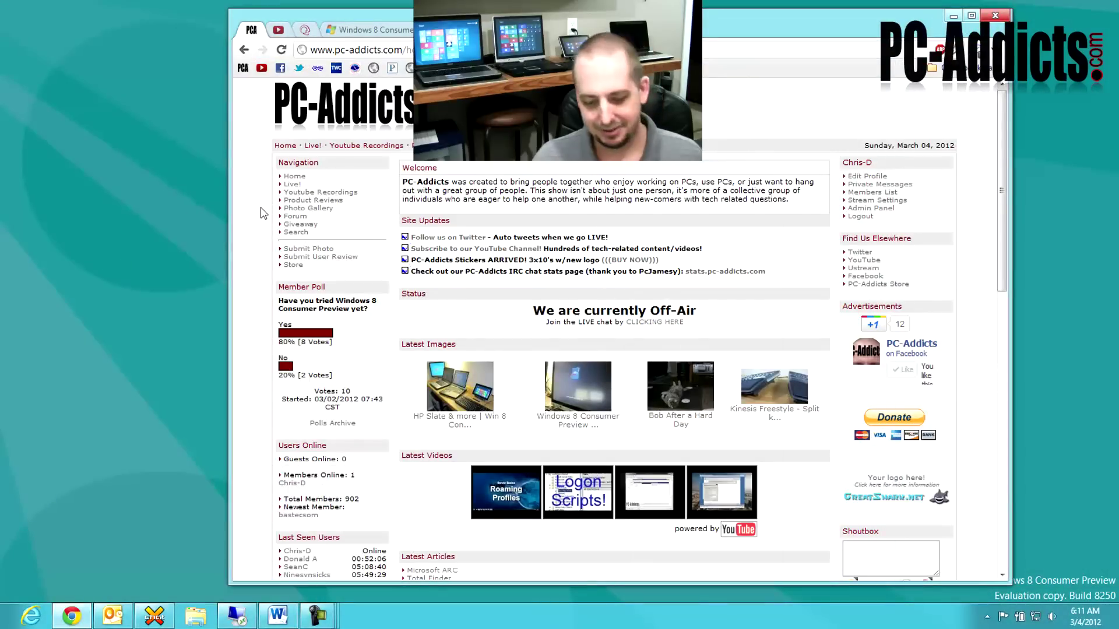
- Bring the Documents library window to the front over Chrome
right_click(41, 2)
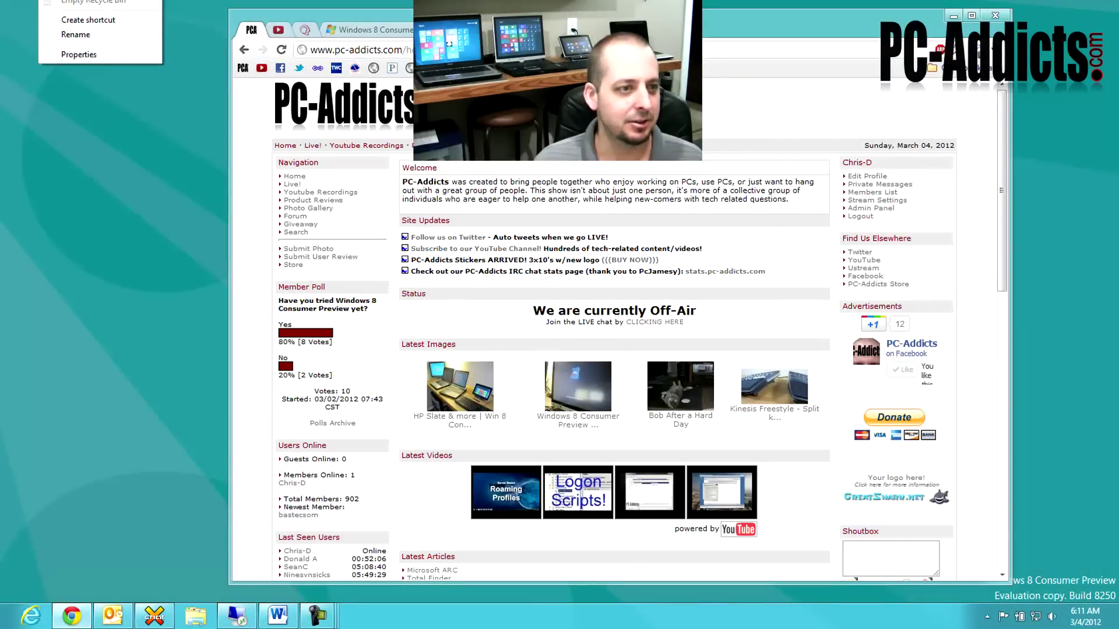
right_click(58, 11)
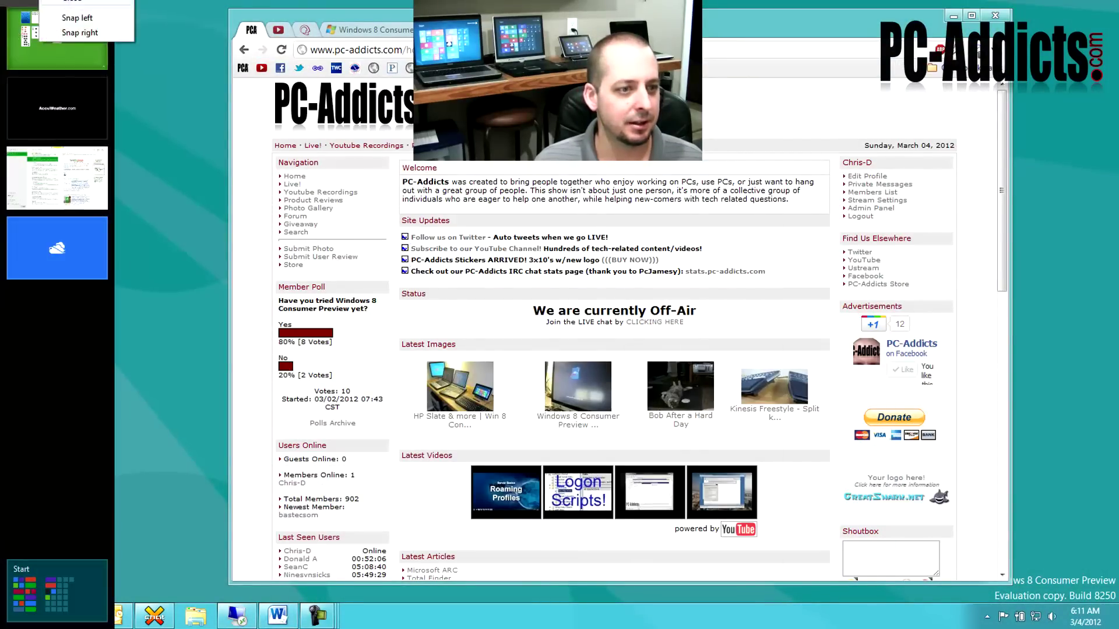
click(63, 171)
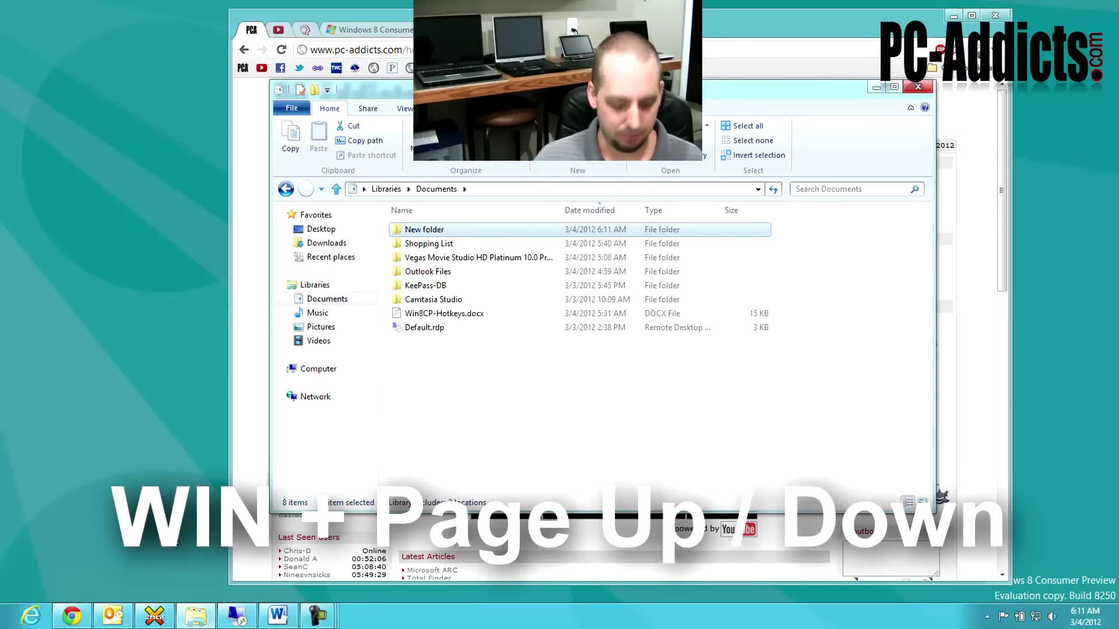
- Toggle between the Start screen and desktop with the Win key, ending on Start
key(super)
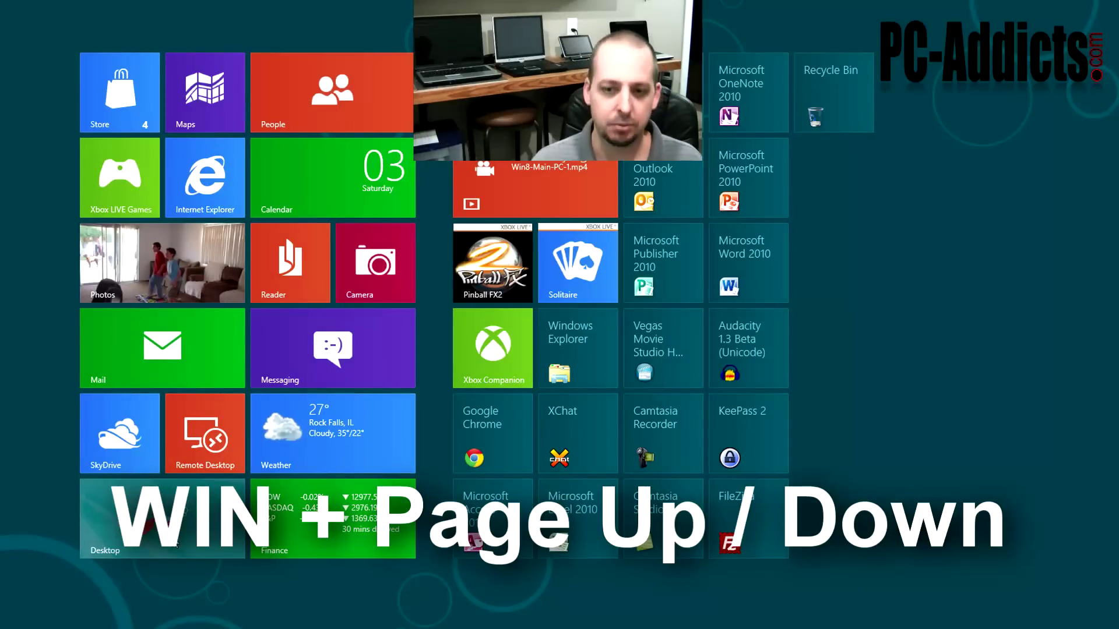
key(super)
key(super)
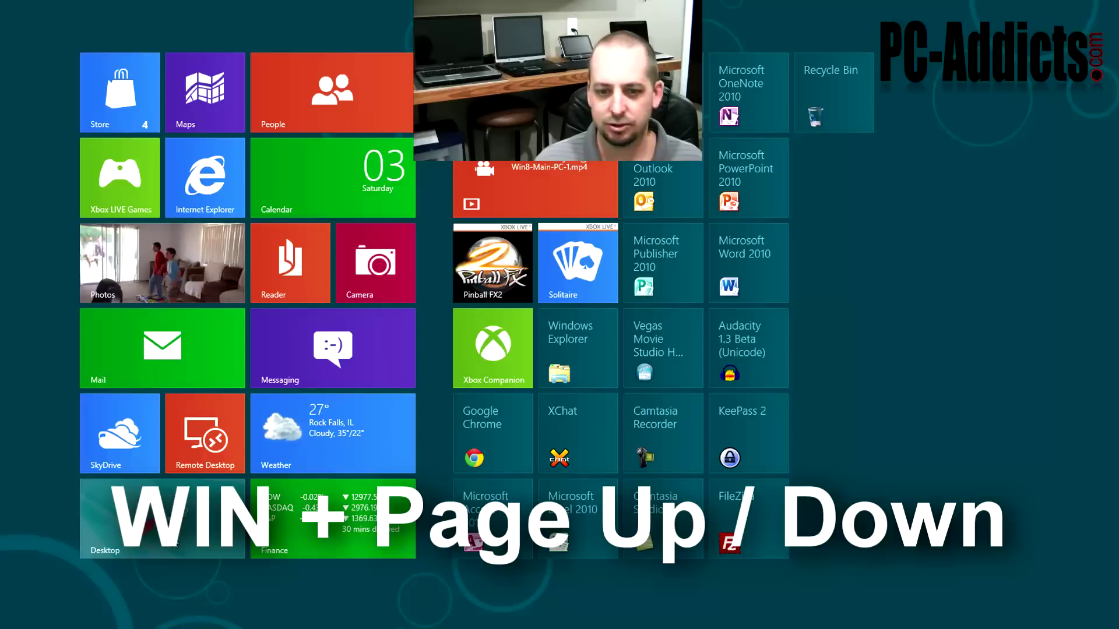
key(super)
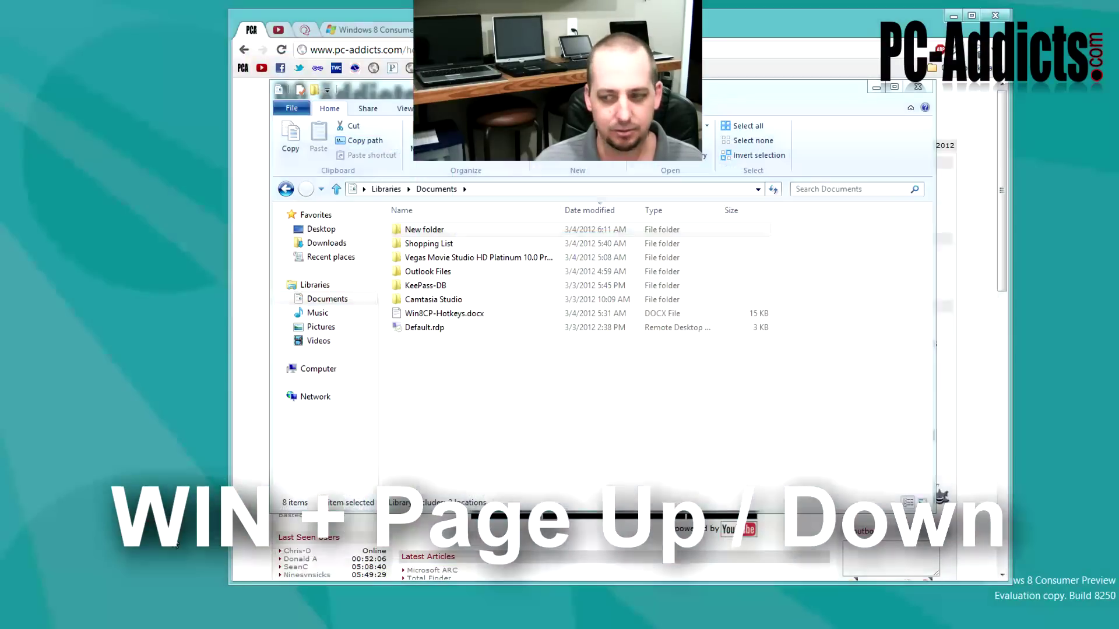
key(super)
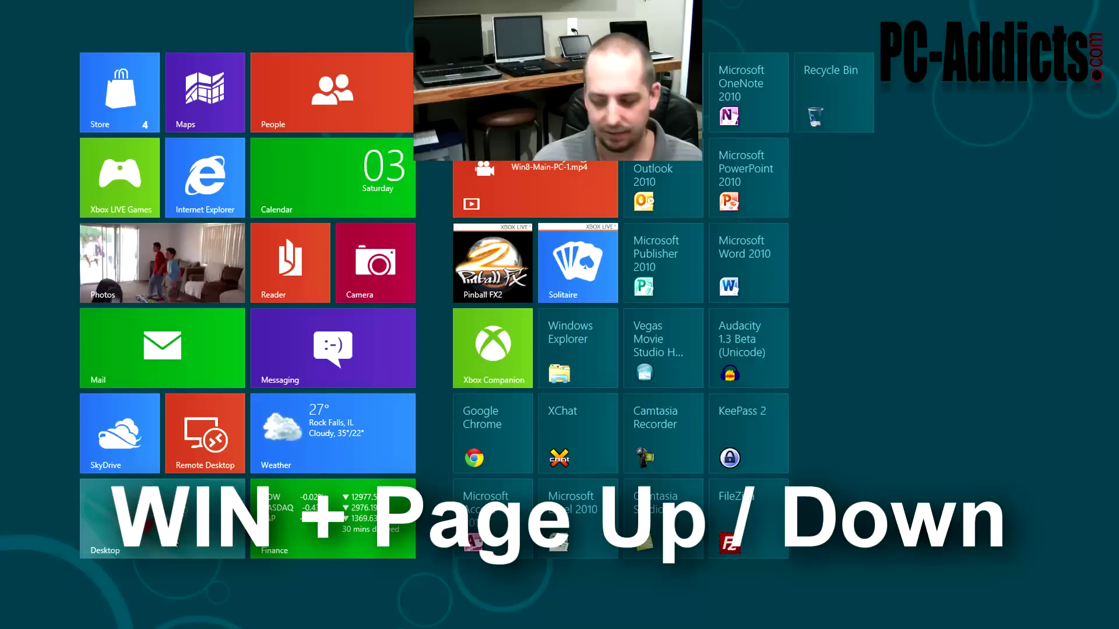